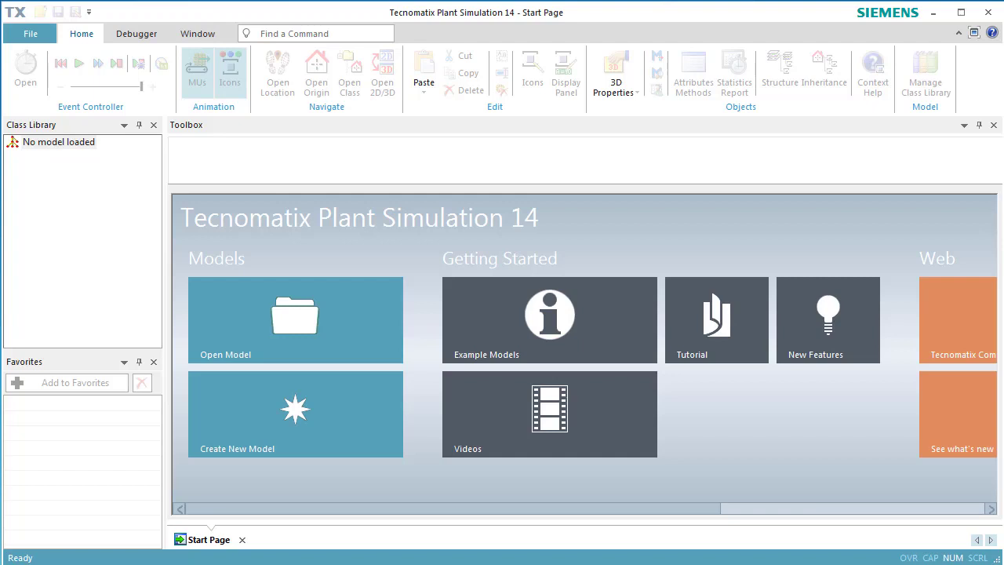
- Create a new 3D model and show its frame maximized in the Planning View
{"action": "left_click", "coordinate": [284, 436]}
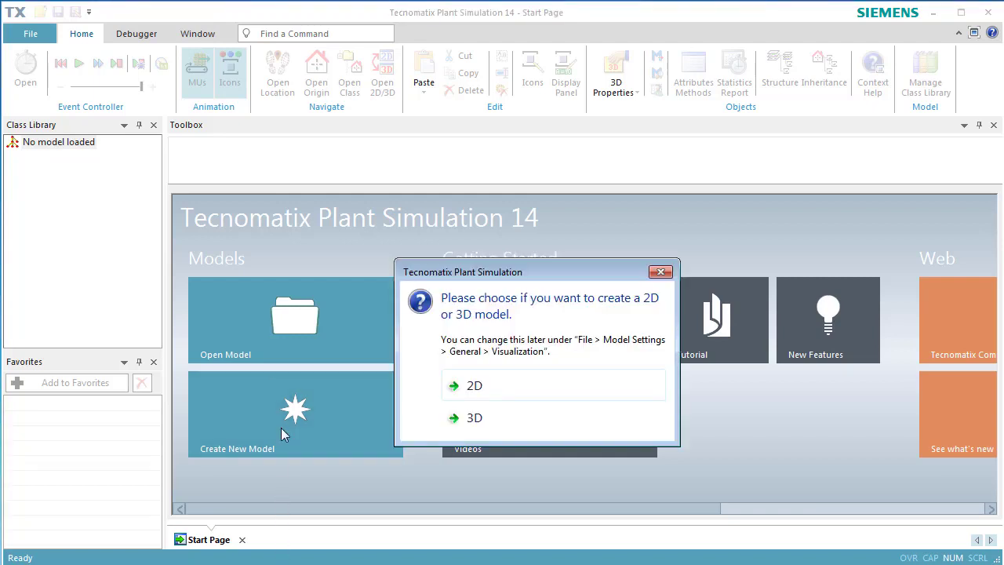
{"action": "left_click", "coordinate": [451, 418]}
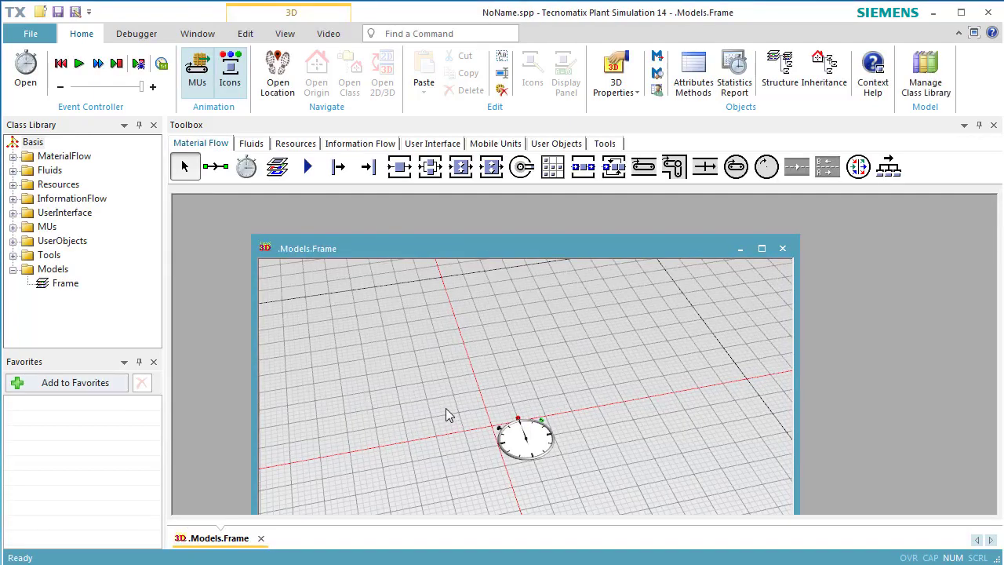
{"action": "left_click", "coordinate": [285, 34]}
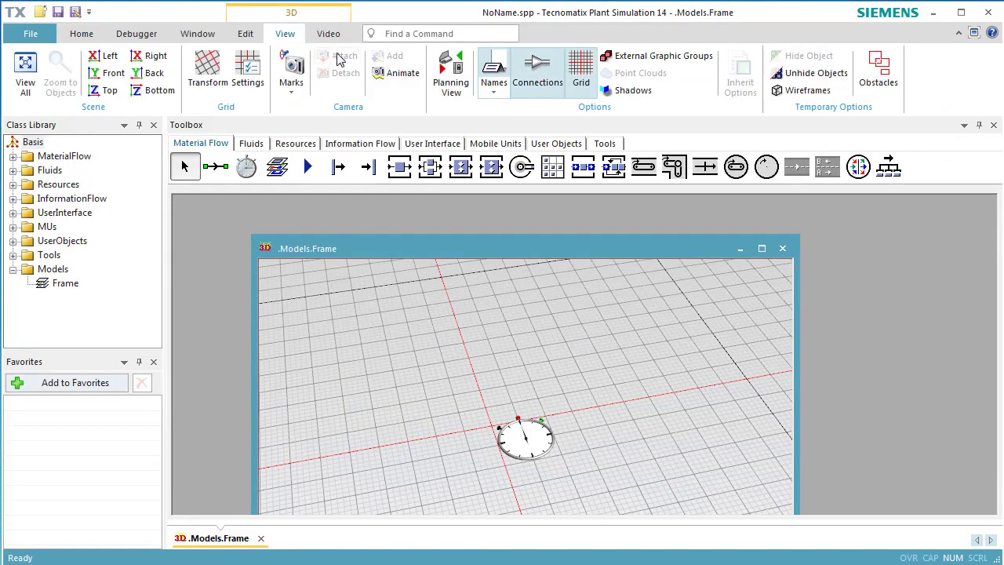
{"action": "left_click", "coordinate": [446, 86]}
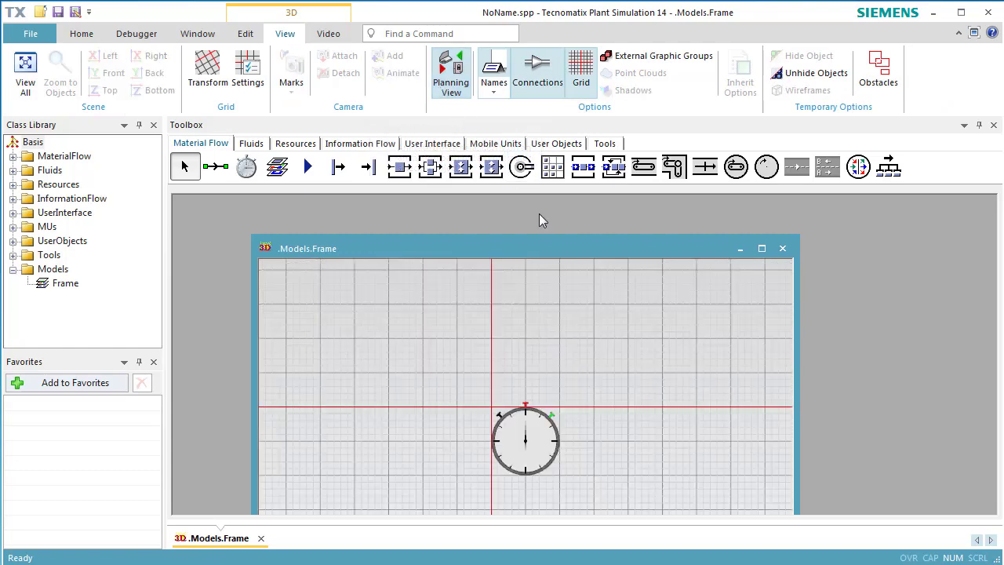
{"action": "left_click", "coordinate": [763, 249]}
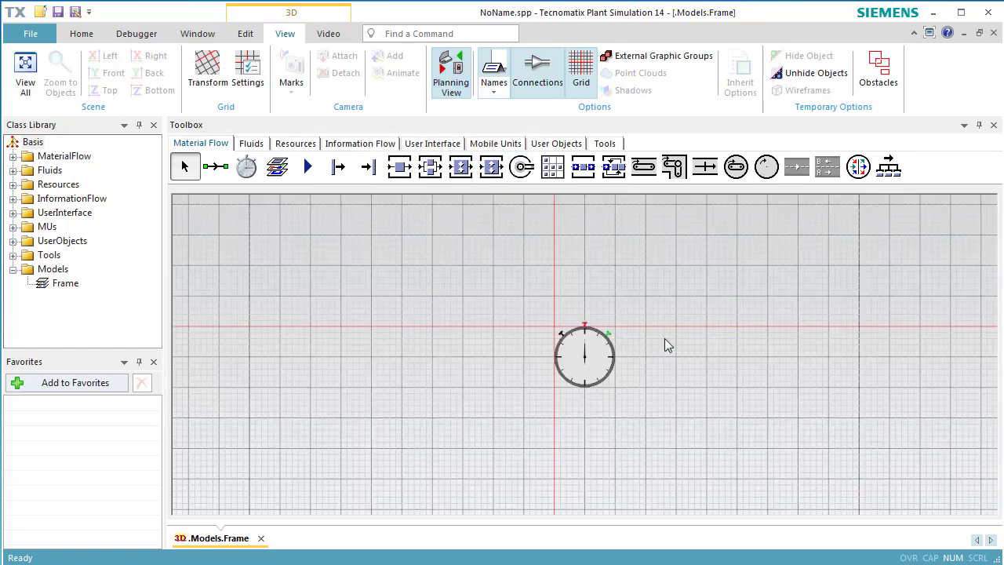
- Insert a Source into the frame, a few grid squares below the event controller
{"action": "left_click_drag", "start_coordinate": [664, 338], "coordinate": [312, 229]}
{"action": "left_click", "coordinate": [338, 166]}
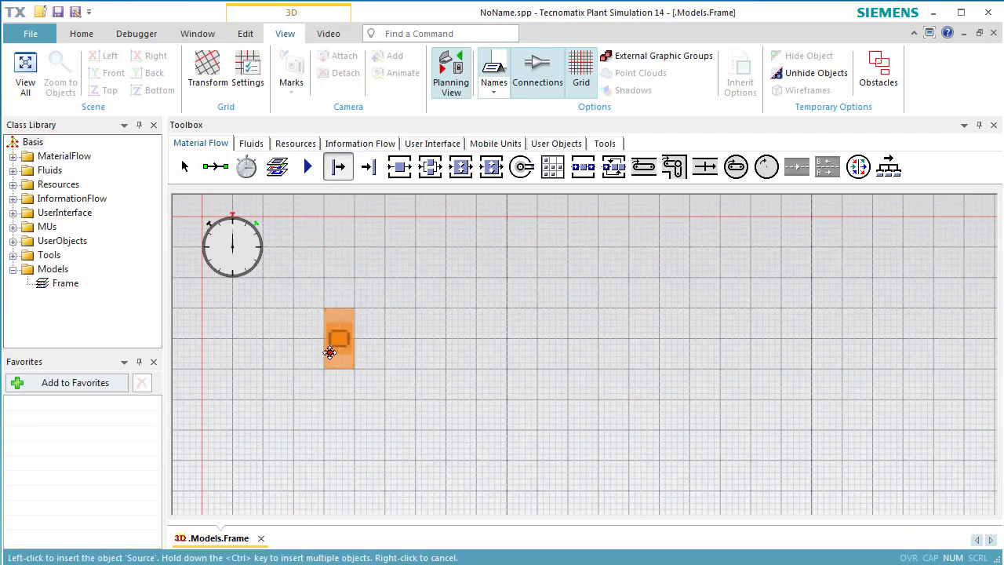
{"action": "left_click", "coordinate": [247, 399]}
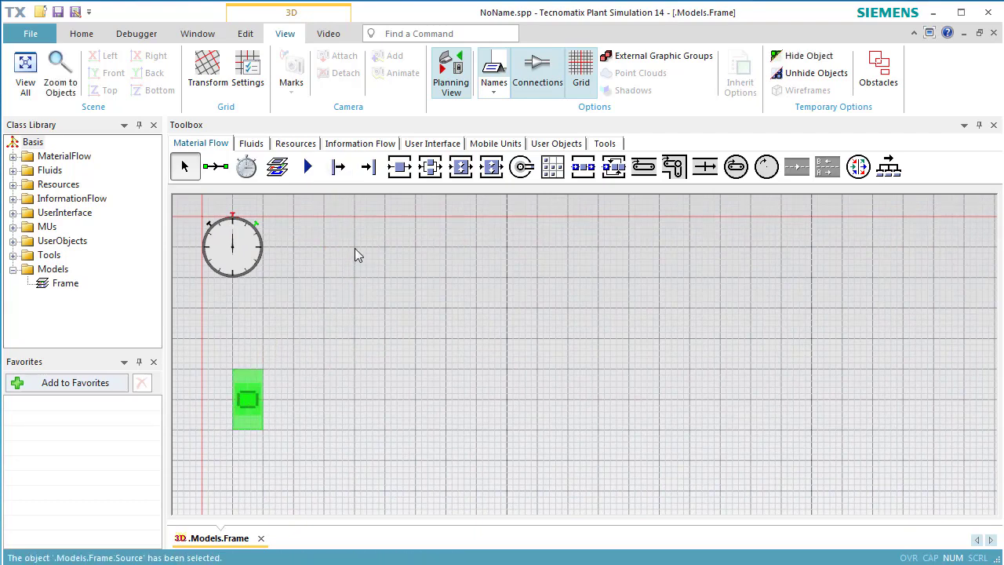
- Insert two SingleProc stations, one above the other, to the right of the Source, and a Drain beyond them level with the Source
{"action": "left_click", "coordinate": [394, 173]}
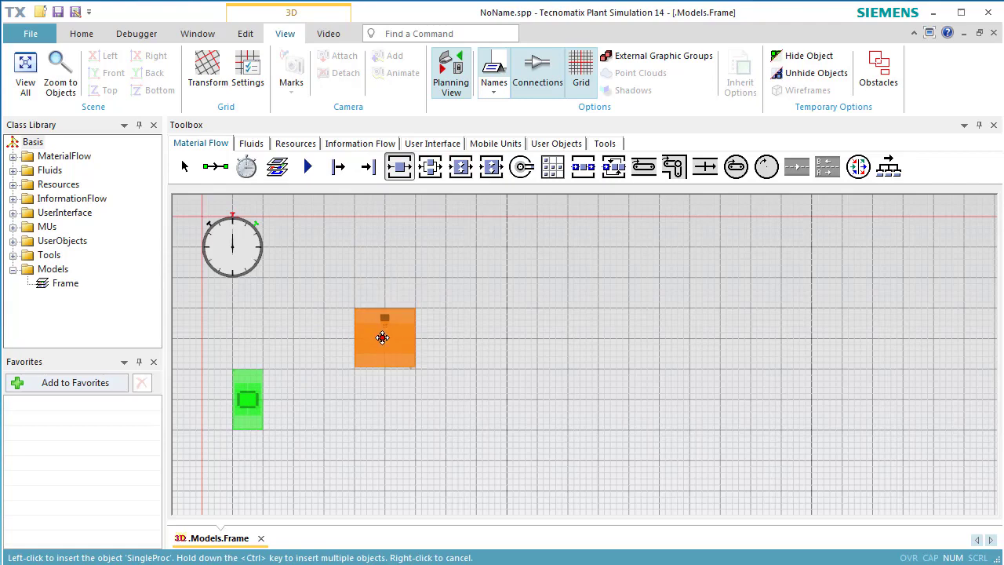
{"action": "left_click", "coordinate": [381, 343]}
{"action": "left_click", "coordinate": [399, 166]}
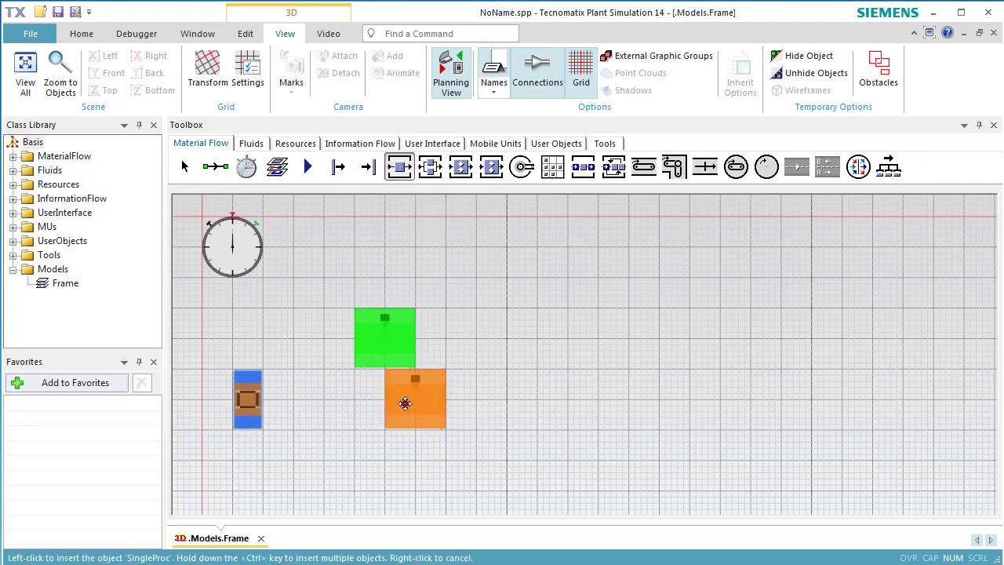
{"action": "left_click", "coordinate": [381, 450]}
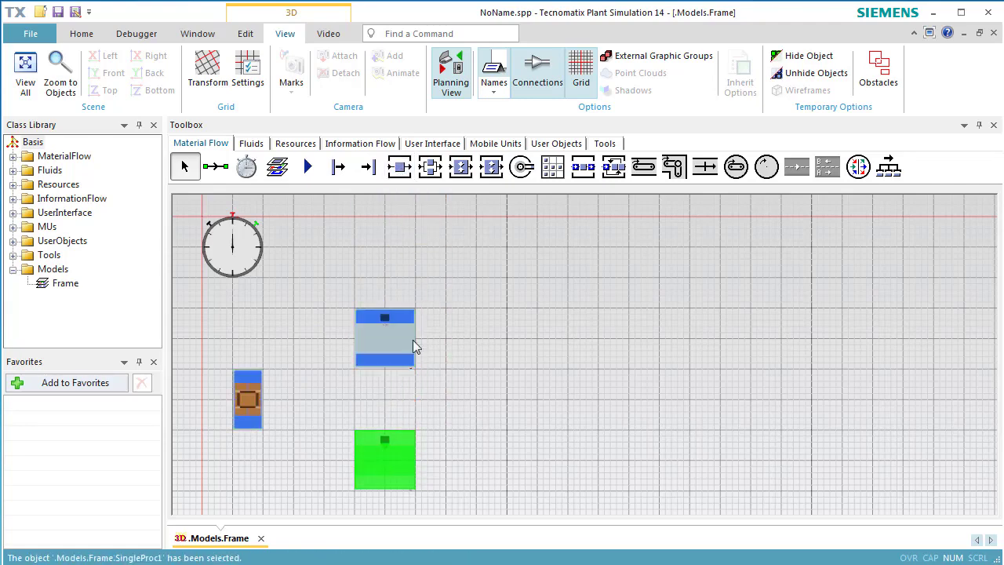
{"action": "left_click", "coordinate": [372, 177]}
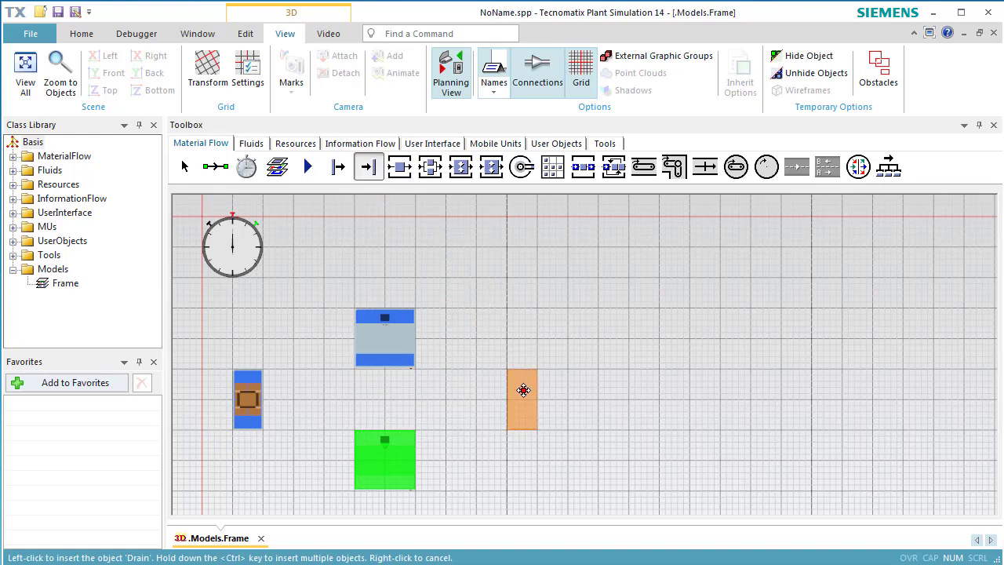
{"action": "left_click", "coordinate": [523, 396]}
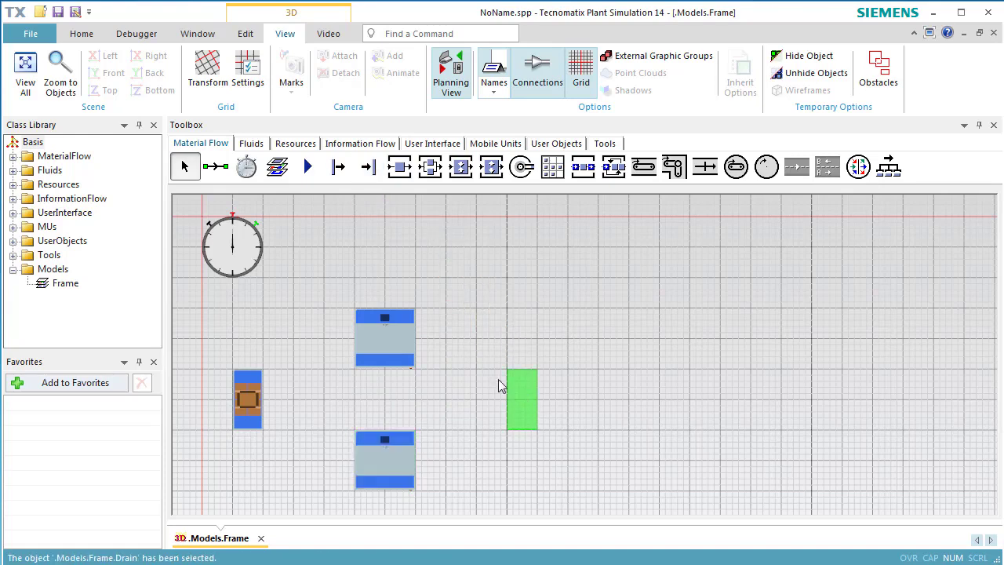
- Connect the Source to the upper SingleProc first and to the lower SingleProc second, using Connectors
{"action": "left_click", "coordinate": [225, 177]}
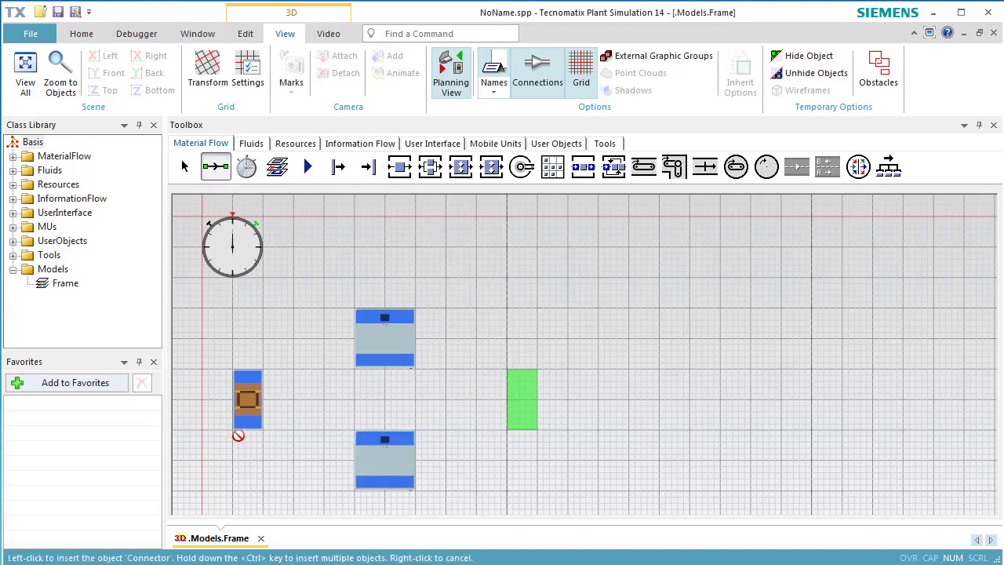
{"action": "key", "text": "ctrl"}
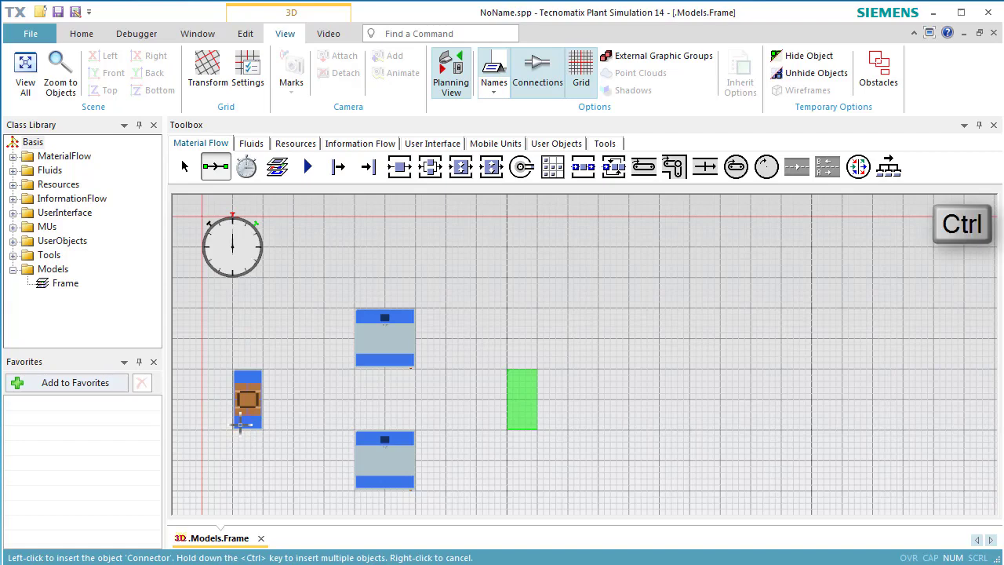
{"action": "left_click", "coordinate": [247, 399]}
{"action": "left_click", "coordinate": [359, 348]}
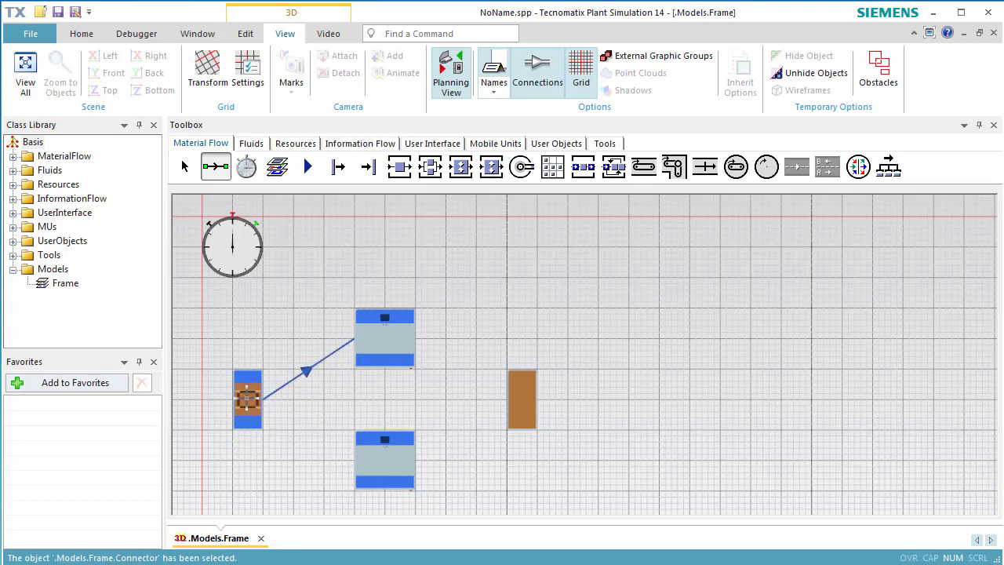
{"action": "left_click", "coordinate": [247, 398]}
{"action": "left_click", "coordinate": [358, 463]}
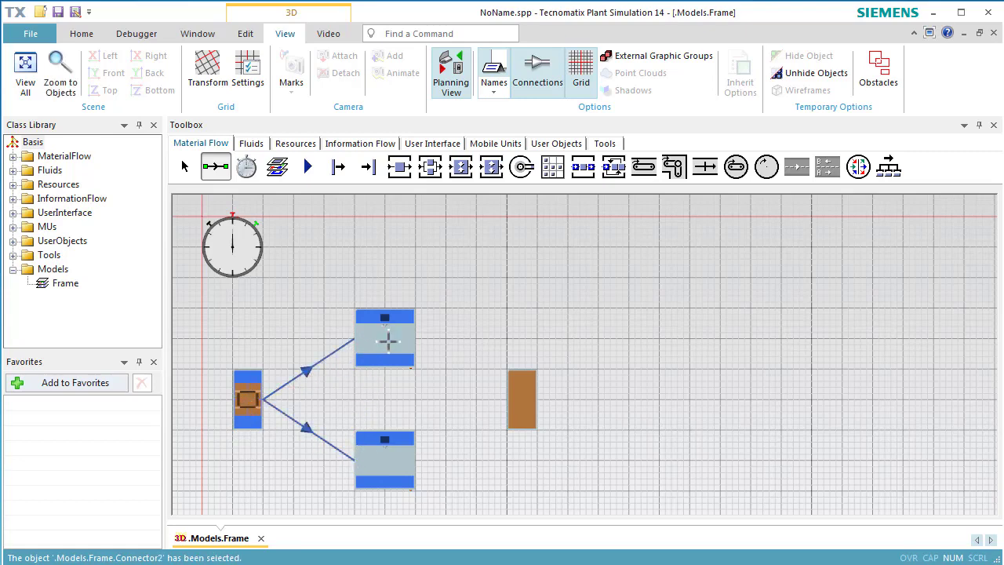
- Connect the upper and the lower SingleProc to the Drain
{"action": "left_click", "coordinate": [388, 339]}
{"action": "left_click", "coordinate": [518, 396]}
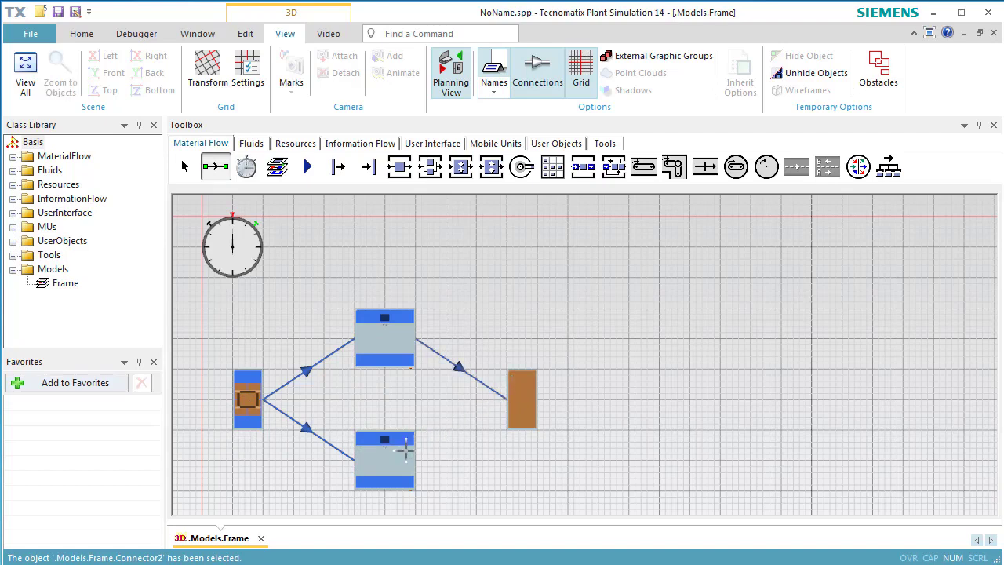
{"action": "left_click", "coordinate": [404, 449]}
{"action": "left_click", "coordinate": [517, 402]}
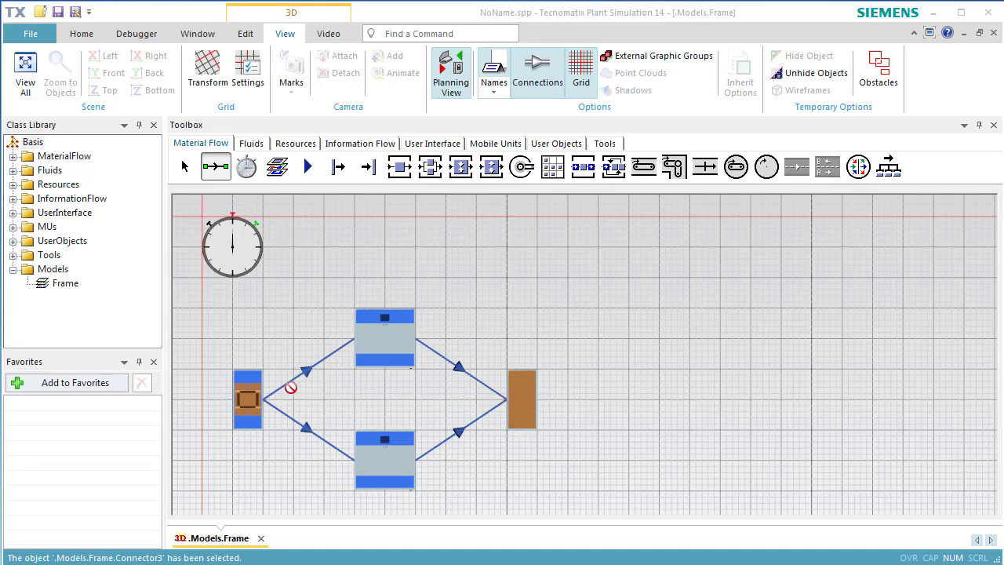
- Set the Source's creation interval to a constant 60 seconds and apply it
{"action": "left_click", "coordinate": [251, 390]}
{"action": "double_click", "coordinate": [251, 390]}
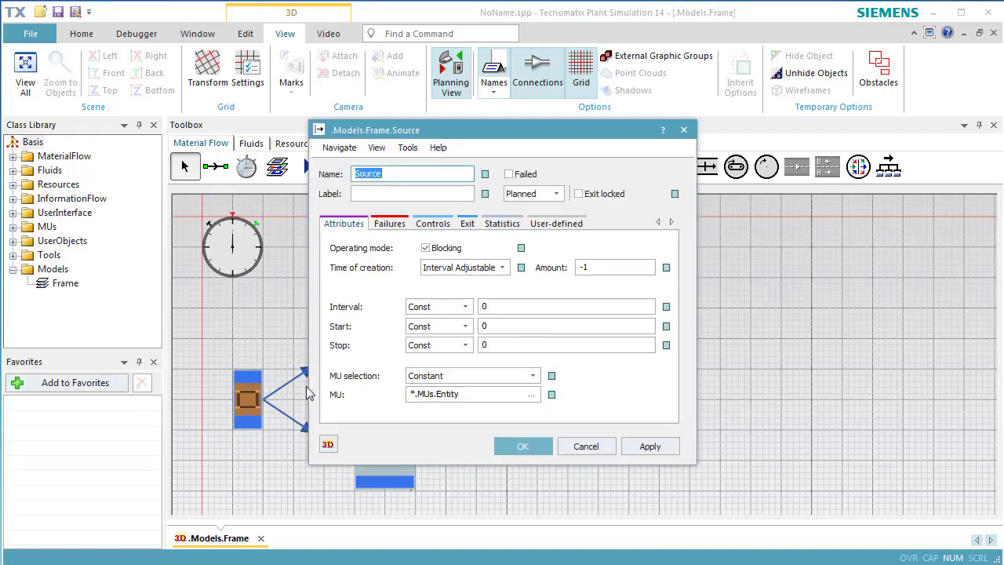
{"action": "left_click", "coordinate": [500, 306]}
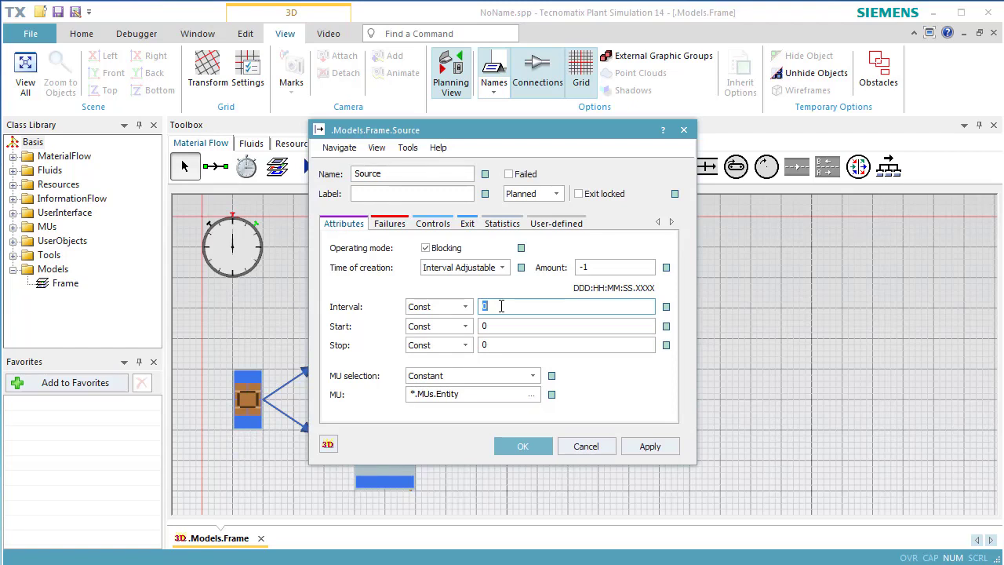
{"action": "type", "text": "60"}
{"action": "left_click", "coordinate": [631, 445]}
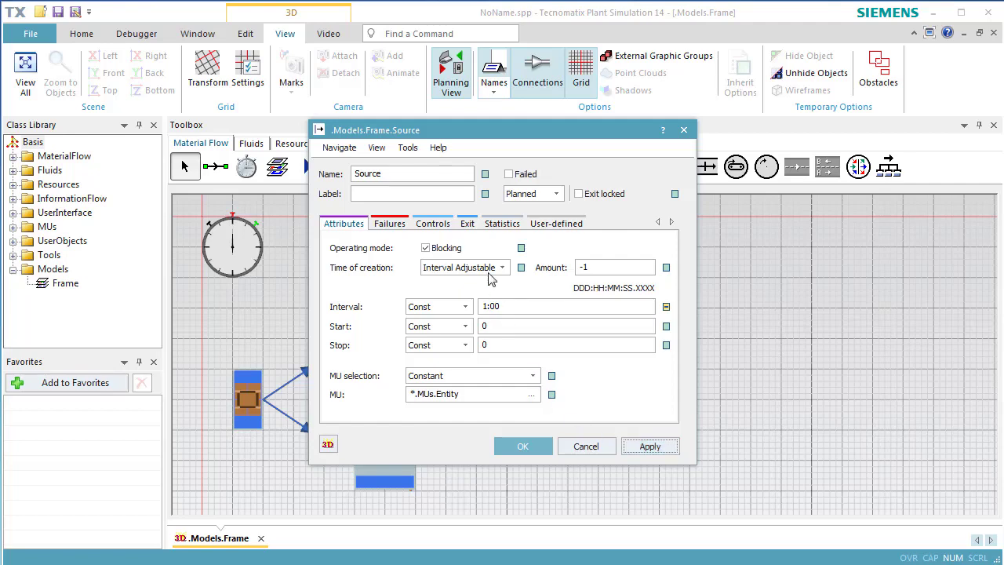
- Set the Source's exit strategy to "Start at successor 1" and confirm the Source settings
{"action": "left_click", "coordinate": [468, 226]}
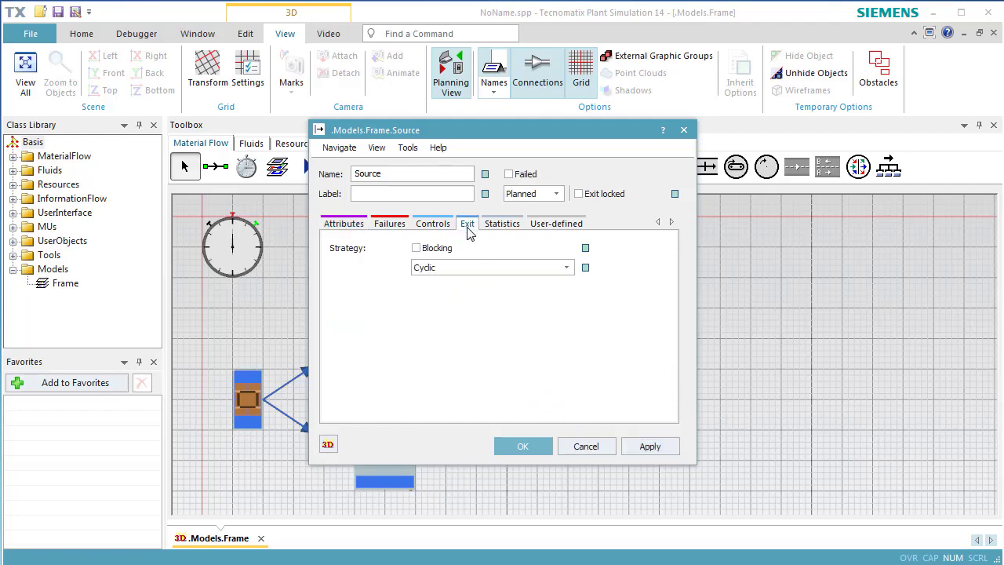
{"action": "left_click", "coordinate": [470, 269]}
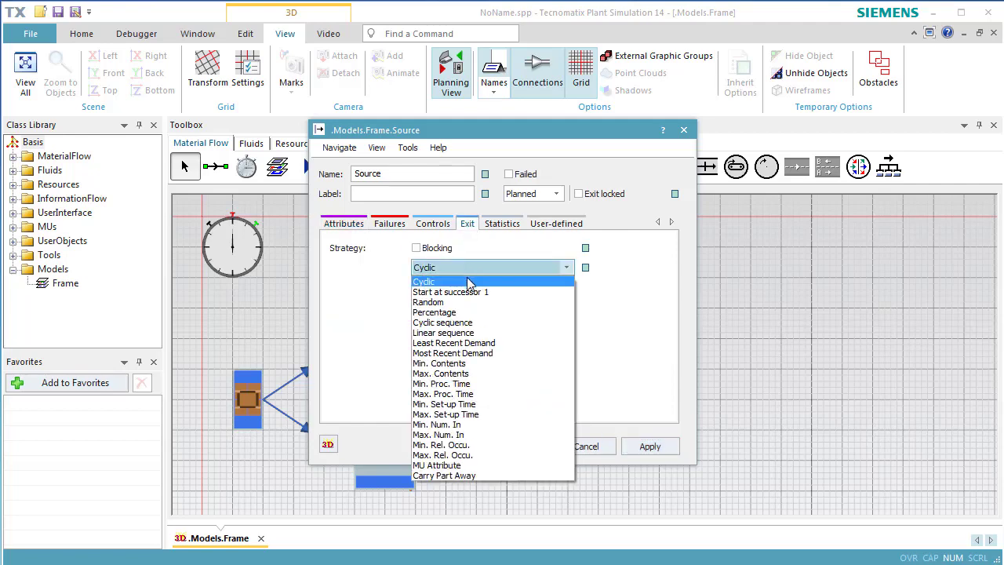
{"action": "left_click", "coordinate": [470, 293]}
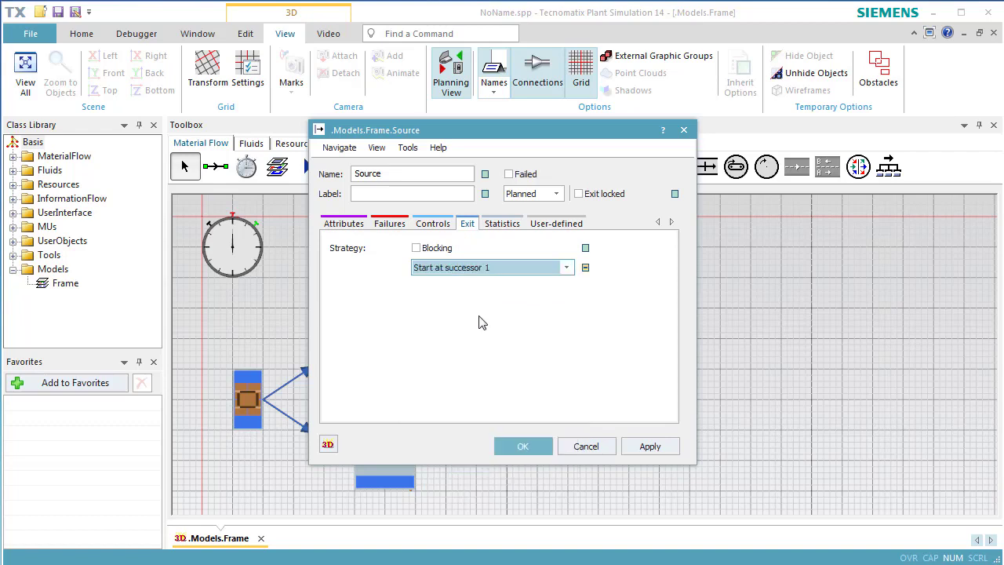
{"action": "left_click", "coordinate": [523, 446]}
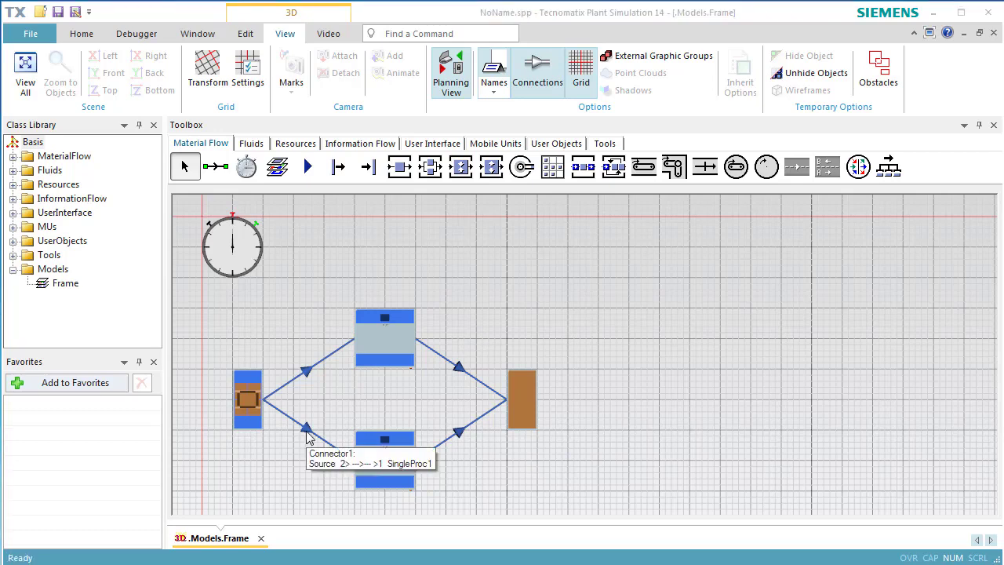
- Add an active failure to the upper SingleProc with 95% availability, an MTTR of 1:00 and relation to SimulationTime
{"action": "double_click", "coordinate": [378, 344]}
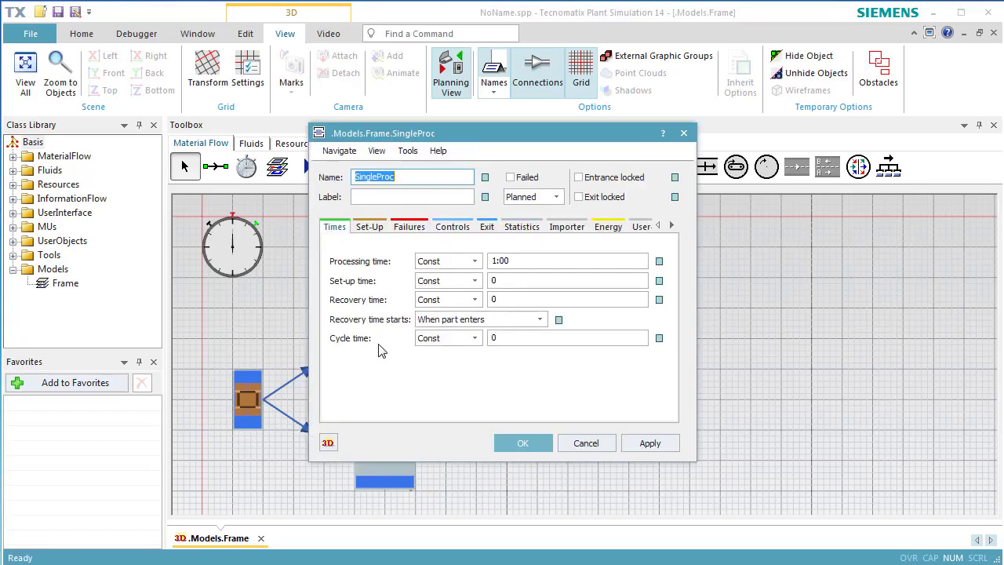
{"action": "left_click", "coordinate": [412, 227]}
{"action": "left_click", "coordinate": [404, 266]}
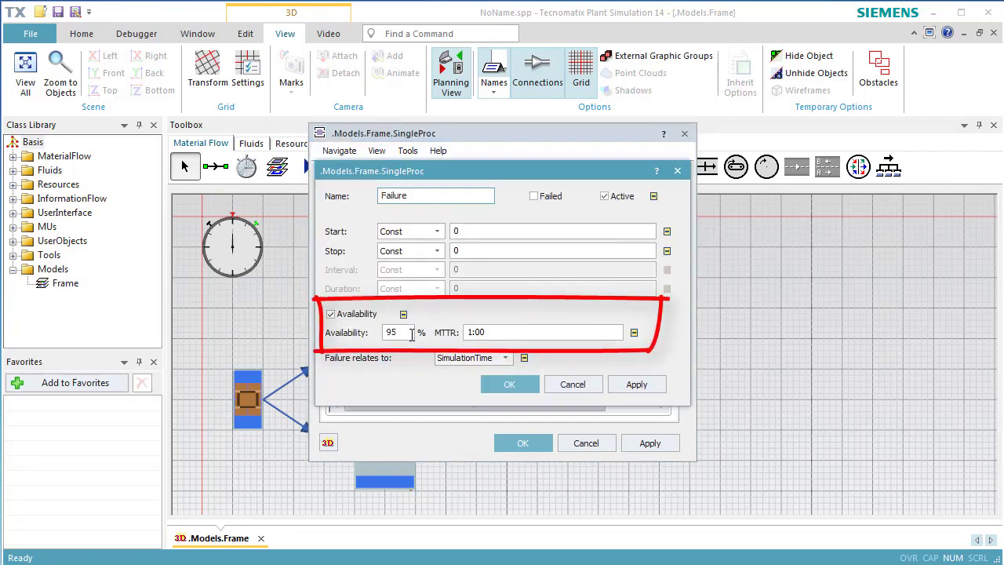
{"action": "left_click", "coordinate": [492, 386]}
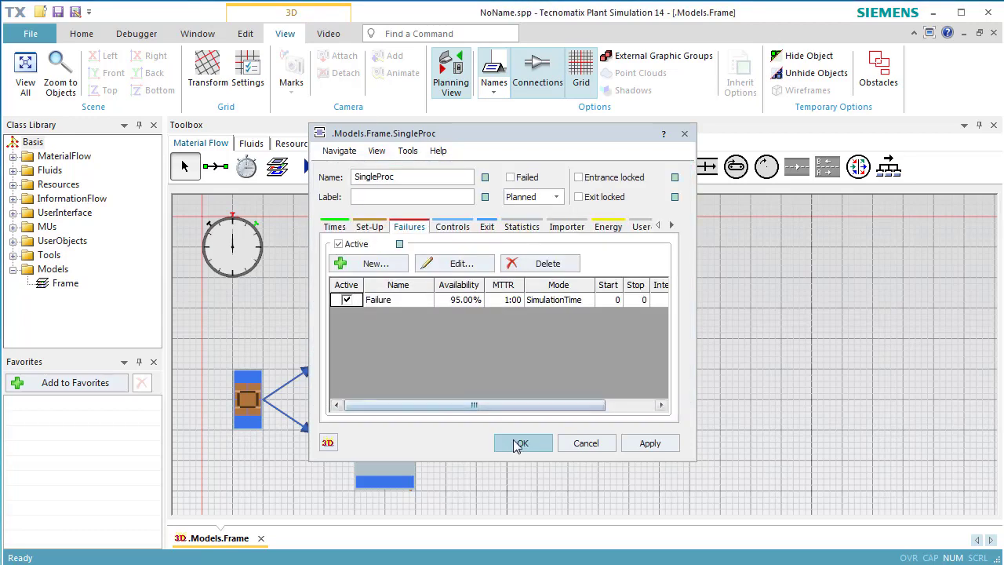
{"action": "left_click", "coordinate": [518, 444]}
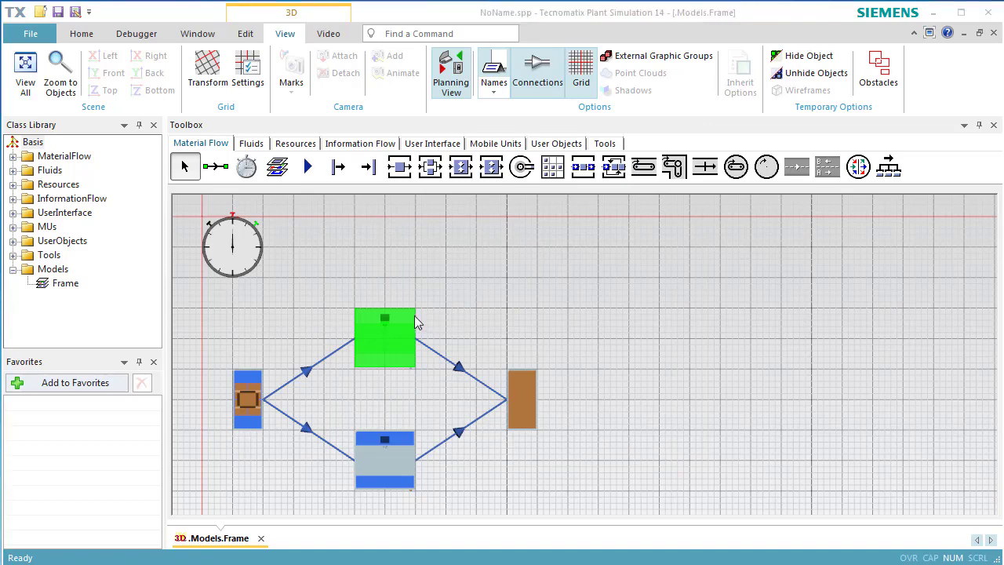
- Set the event controller's simulation end time to 1:00:00 and apply it
{"action": "double_click", "coordinate": [243, 255]}
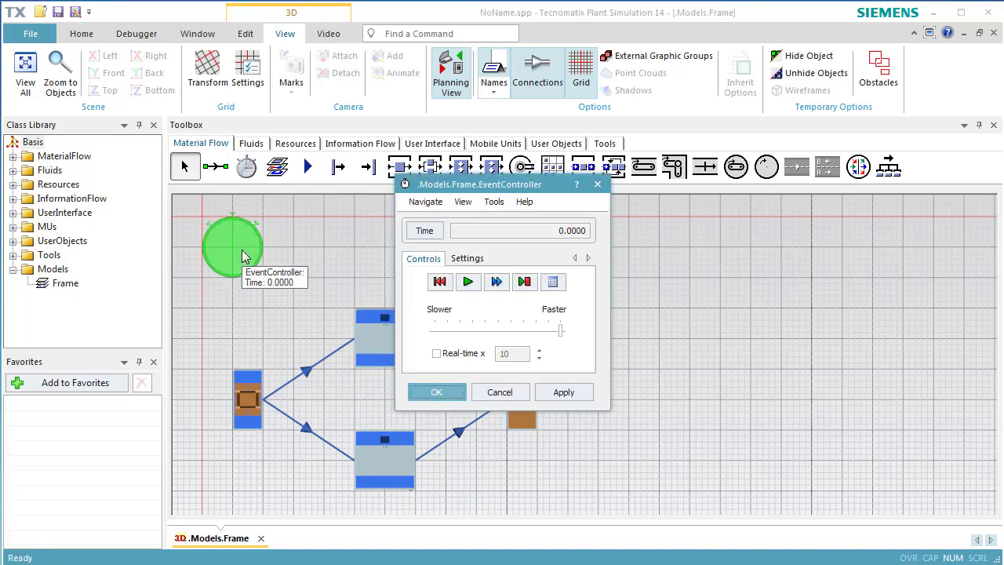
{"action": "left_click", "coordinate": [454, 260]}
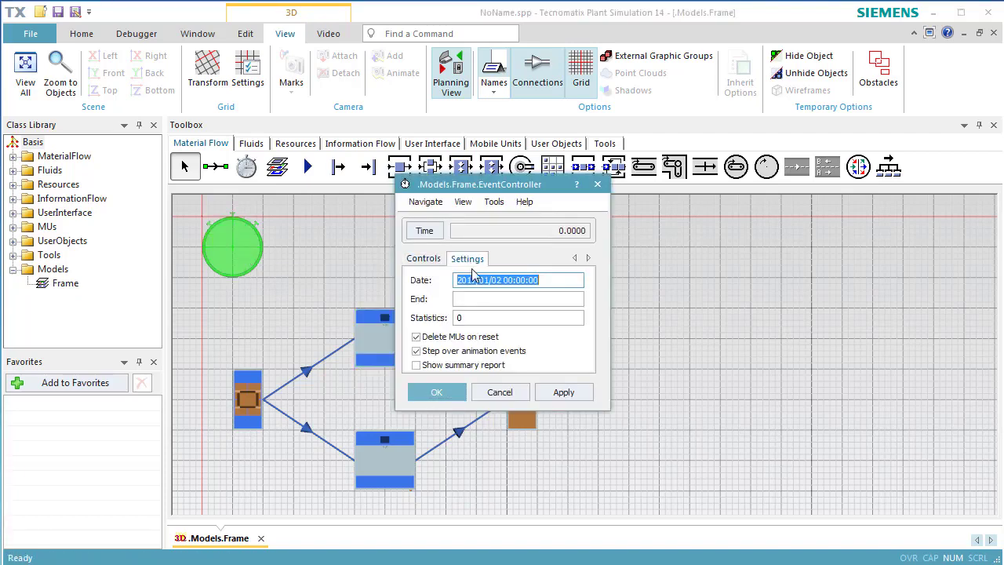
{"action": "left_click", "coordinate": [478, 301]}
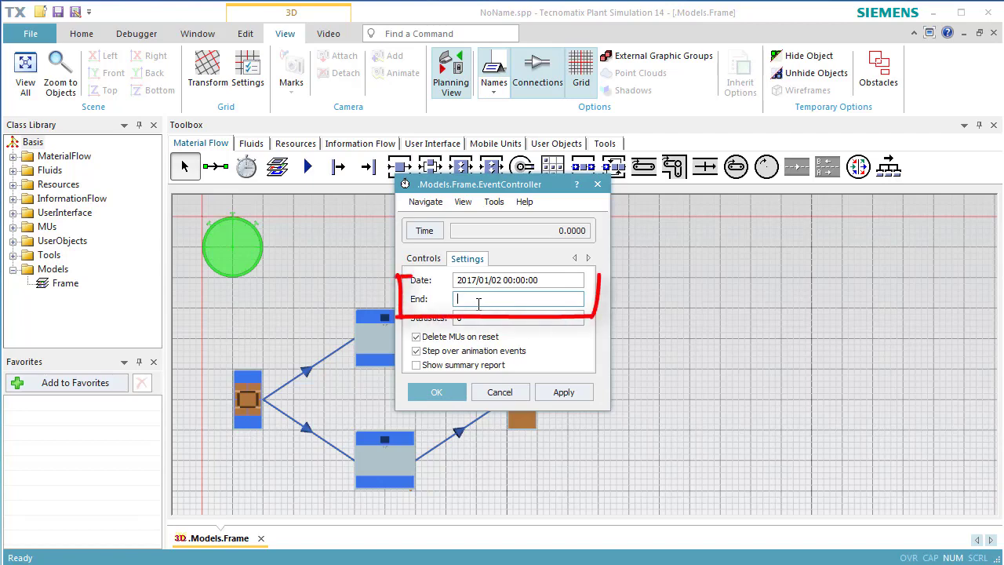
{"action": "type", "text": "1::"}
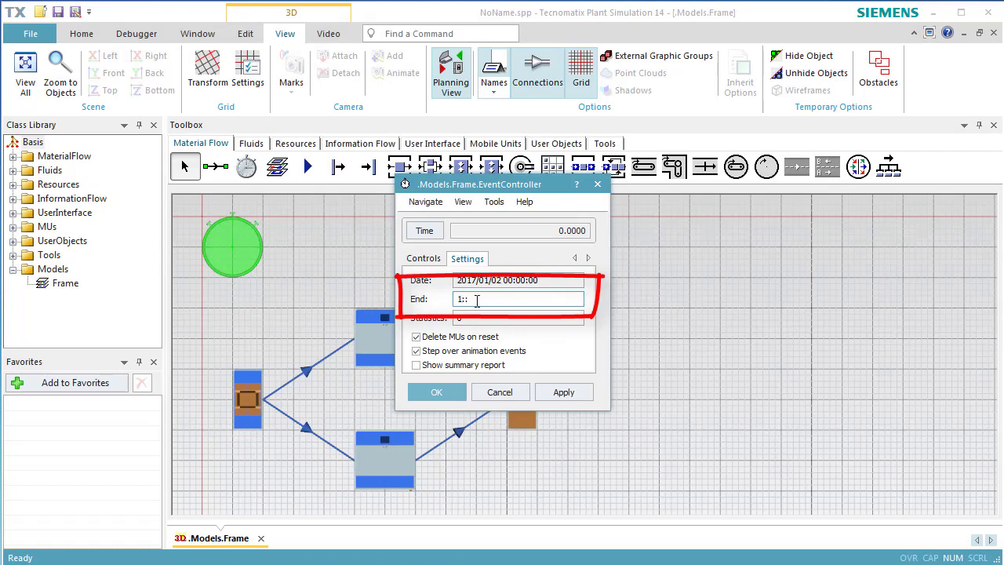
{"action": "left_click", "coordinate": [541, 397]}
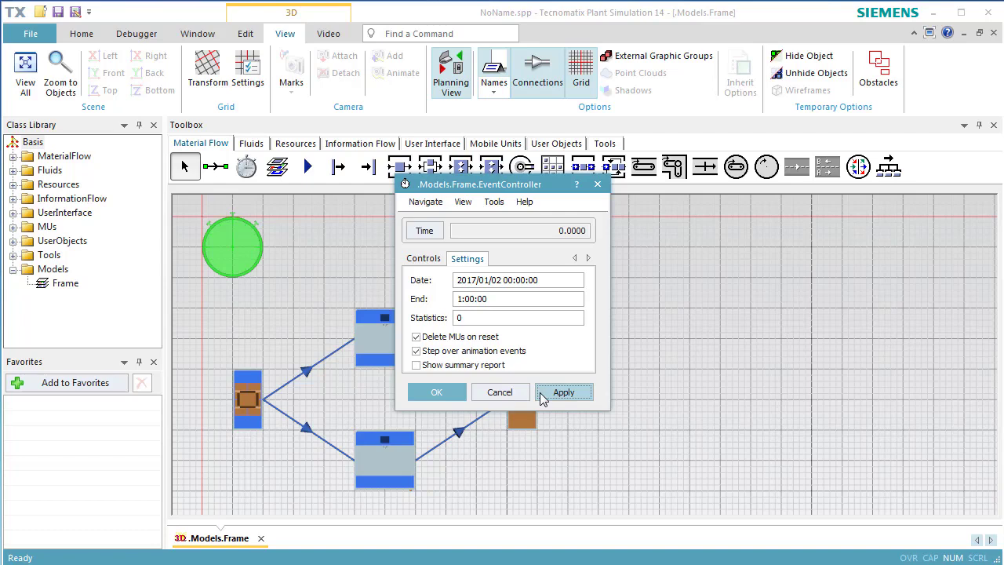
- Confirm the event controller settings and insert an ExperimentManager into the frame above the Drain
{"action": "left_click", "coordinate": [454, 398]}
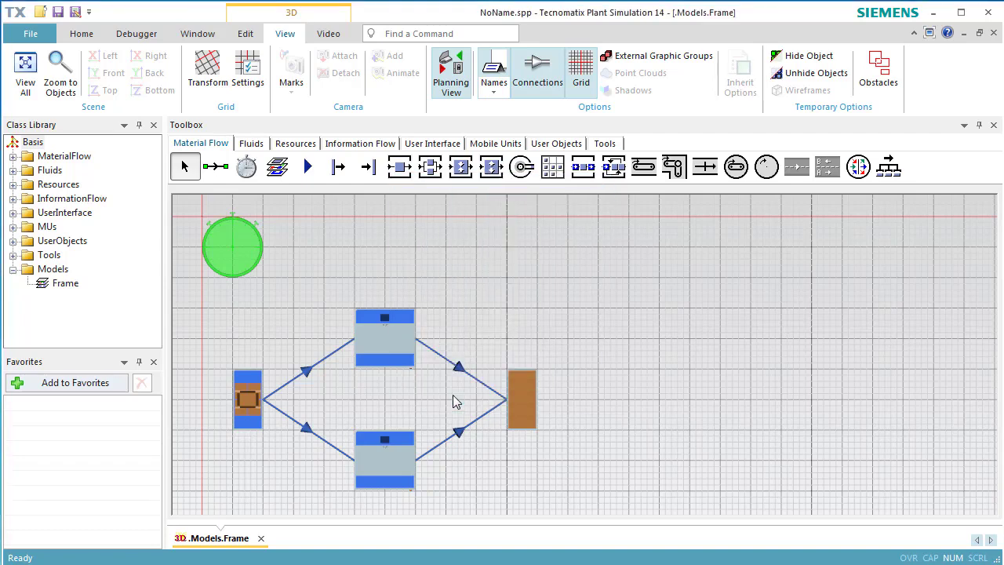
{"action": "left_click", "coordinate": [604, 144]}
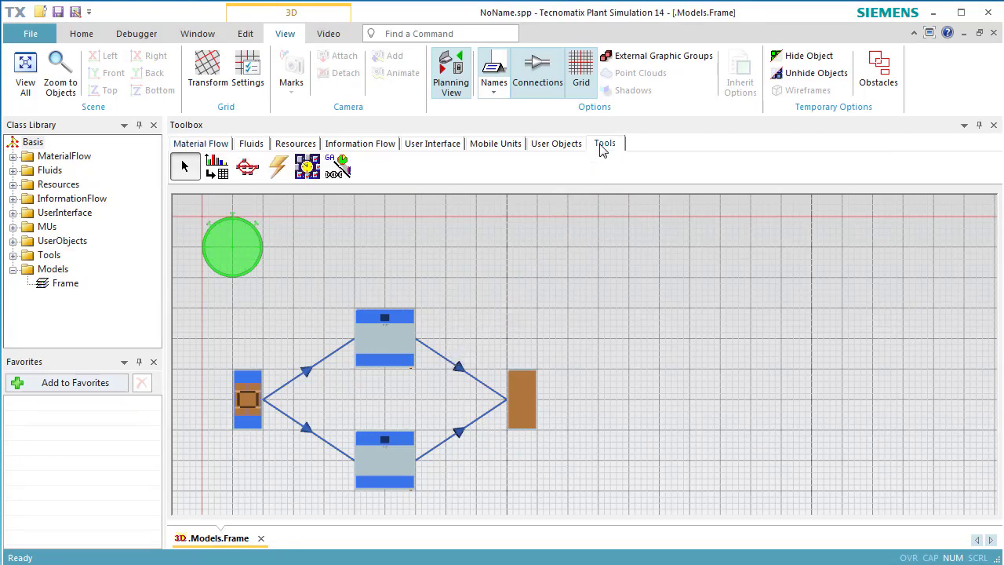
{"action": "left_click", "coordinate": [308, 167]}
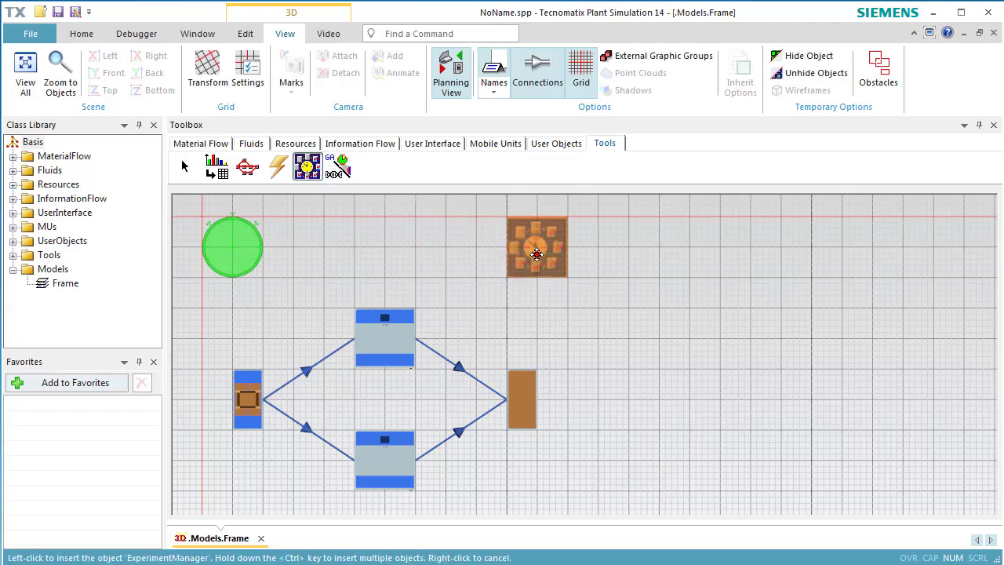
{"action": "left_click", "coordinate": [536, 253]}
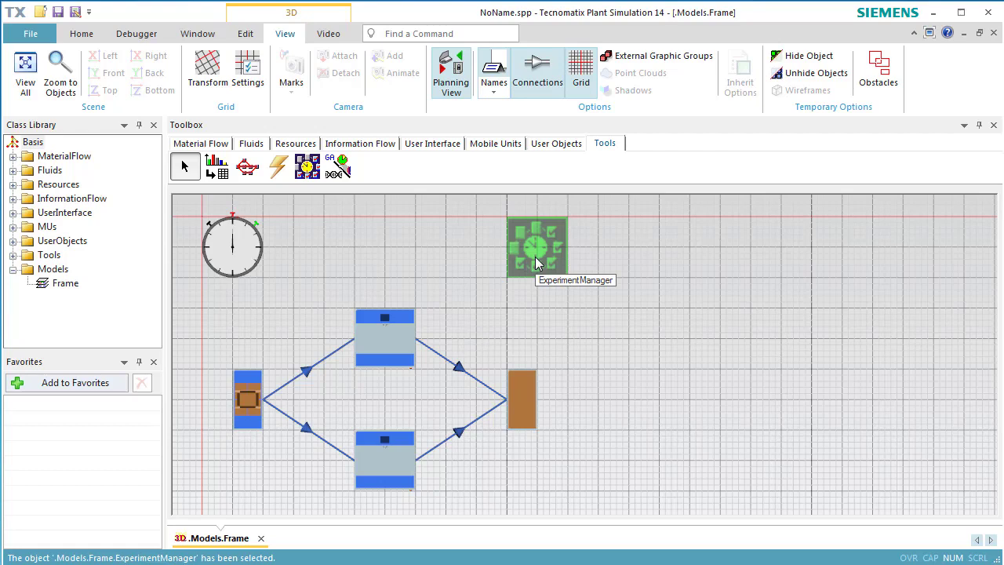
- Open the ExperimentManager's output value definitions and enter .Models.Frame.SingleProc1.statWorkingPortion for the lower station as the first output value
{"action": "double_click", "coordinate": [536, 264]}
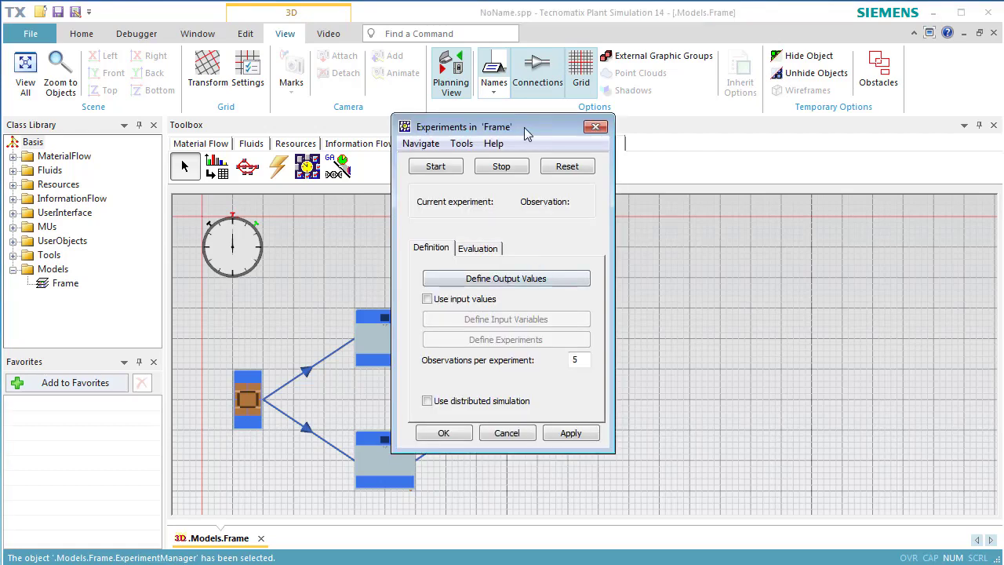
{"action": "left_click_drag", "start_coordinate": [524, 127], "coordinate": [892, 184]}
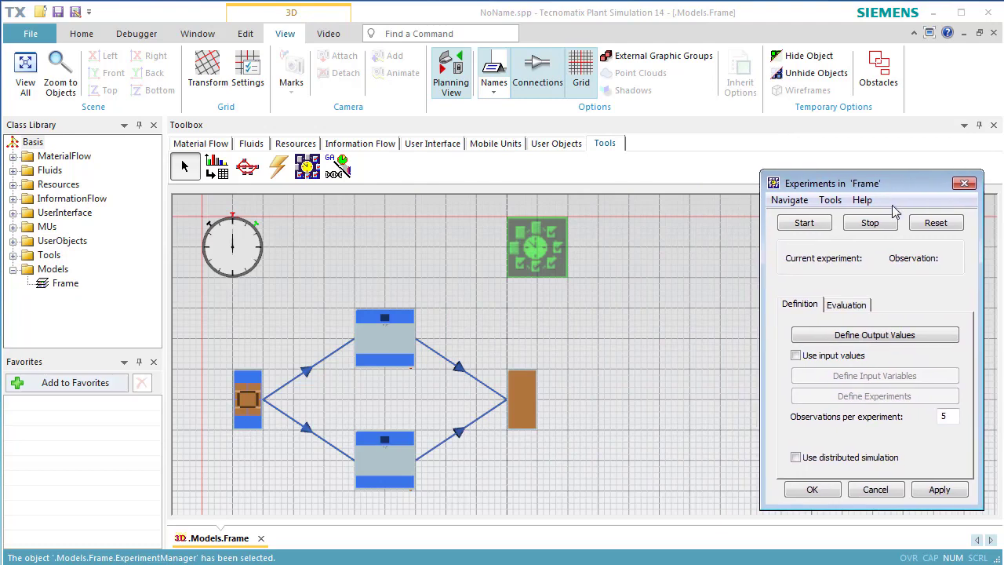
{"action": "left_click", "coordinate": [898, 335]}
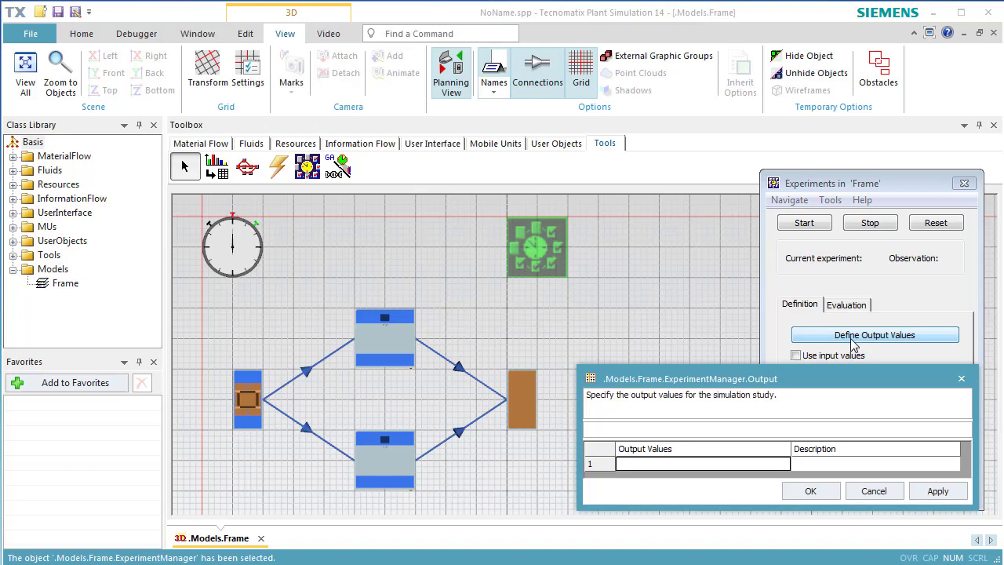
{"action": "left_click_drag", "start_coordinate": [365, 467], "coordinate": [668, 474]}
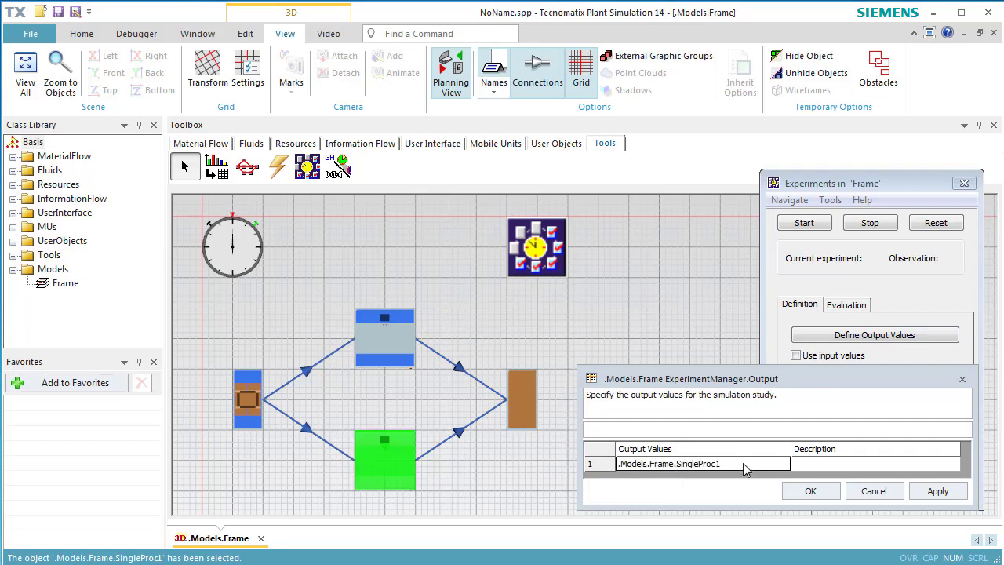
{"action": "left_click", "coordinate": [743, 463]}
{"action": "type", "text": ".stat"}
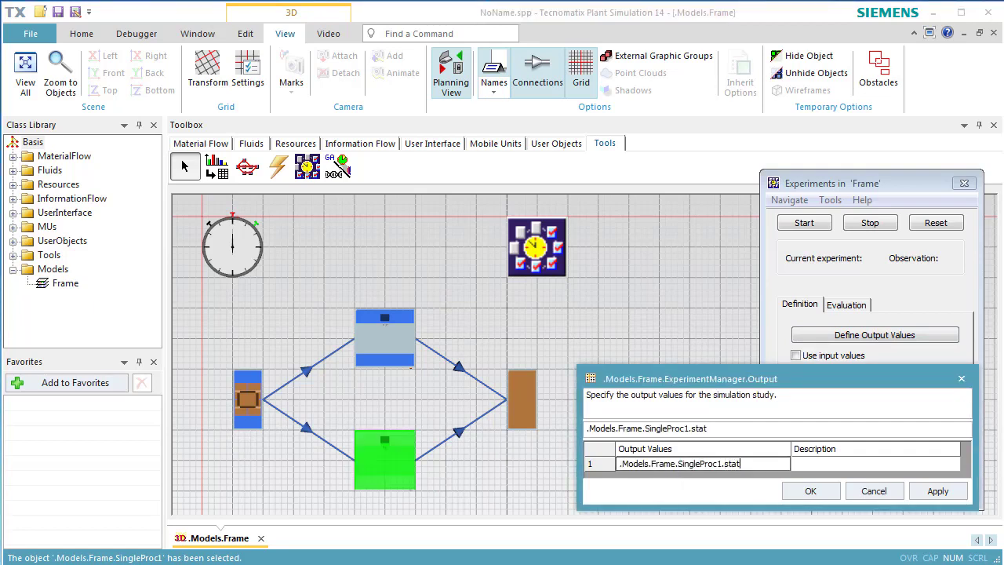
{"action": "type", "text": "WorkingPortion"}
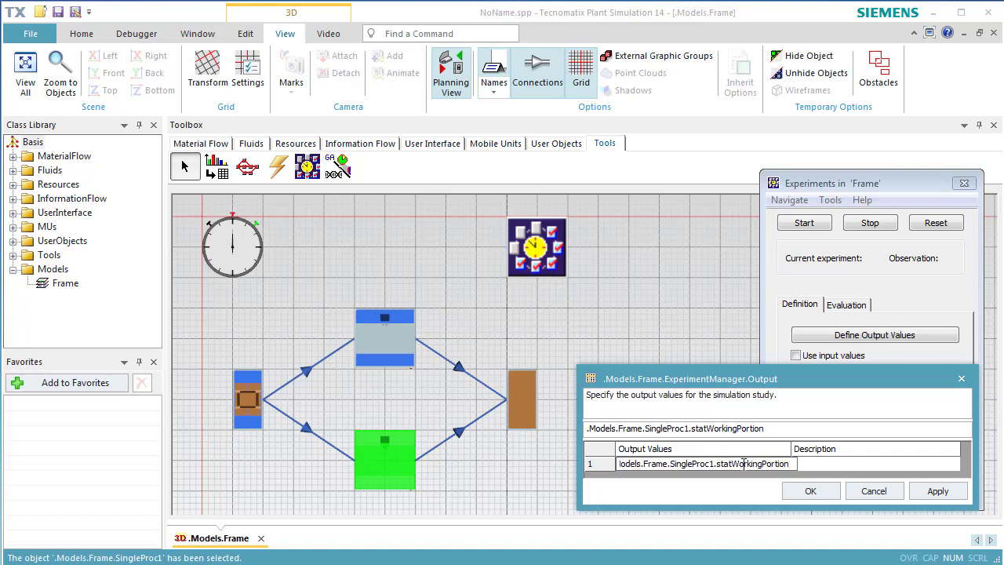
- Describe the first output value as "Utilization of Auxiliary Machine" and apply it
{"action": "left_click", "coordinate": [824, 466]}
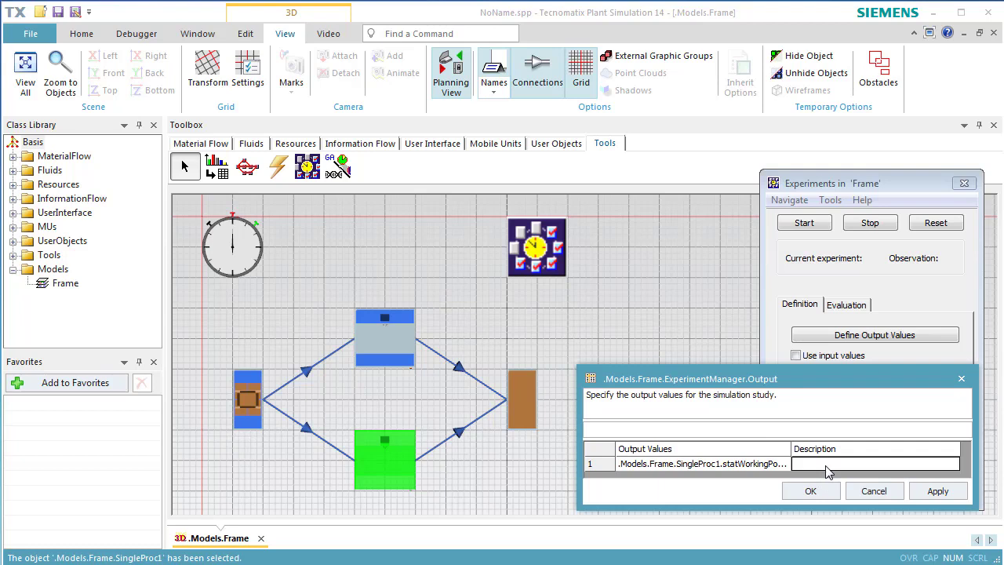
{"action": "type", "text": "il"}
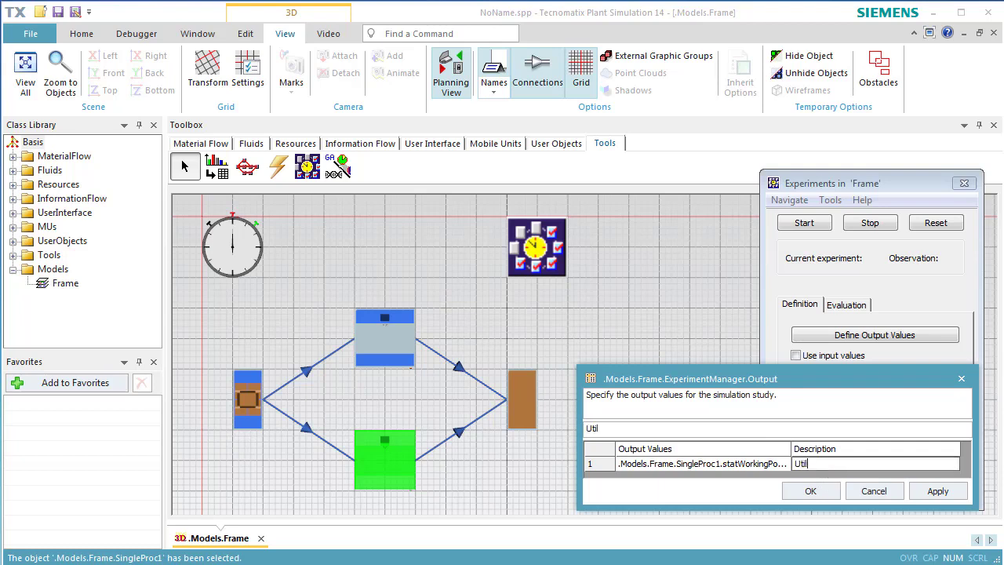
{"action": "type", "text": "ization of Auxiliar"}
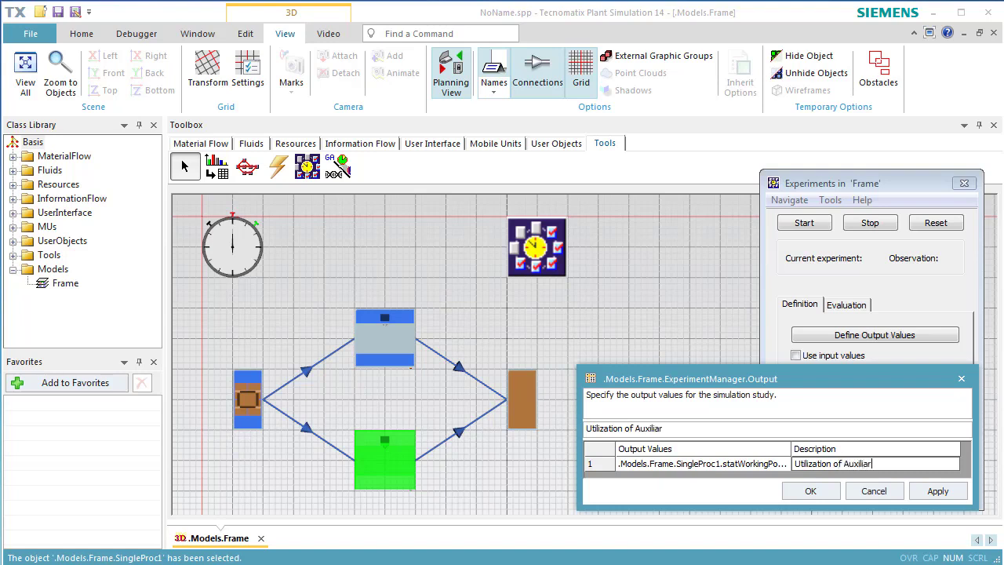
{"action": "type", "text": "y Machine"}
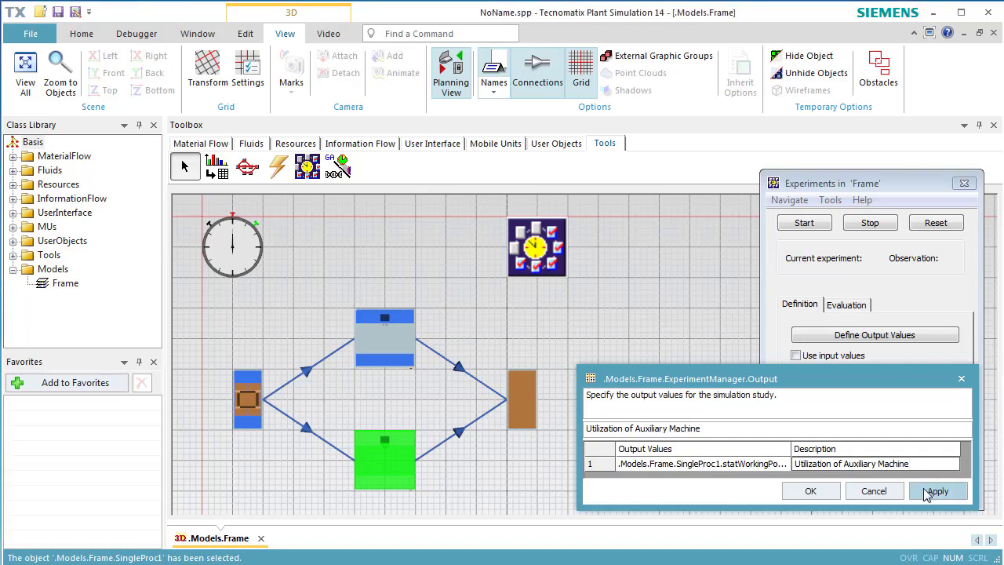
{"action": "left_click", "coordinate": [924, 490]}
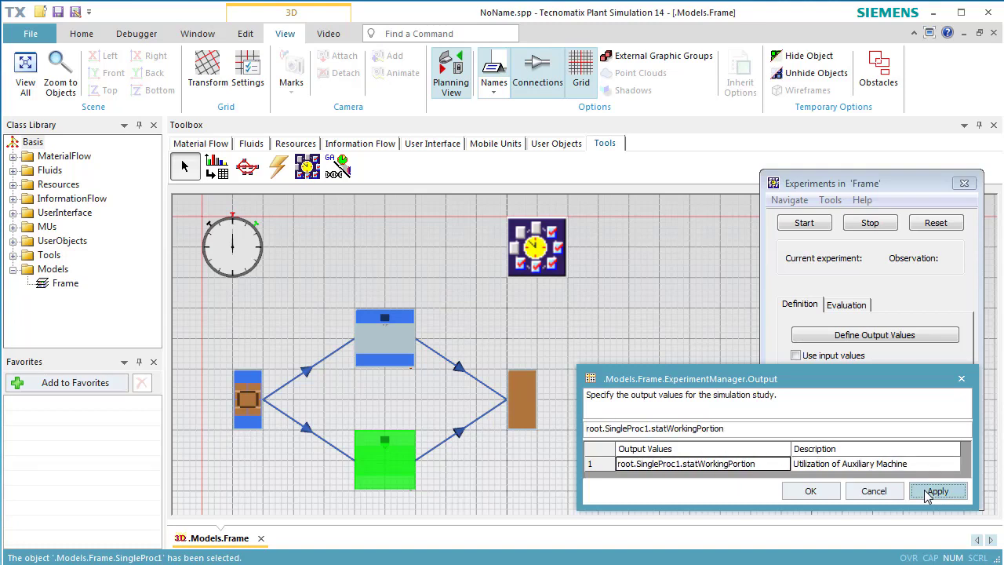
- Add a second output value for the upper station, .Models.Frame.SingleProc.statFailPortion, enlarging the table window to show both rows
{"action": "left_click", "coordinate": [924, 469]}
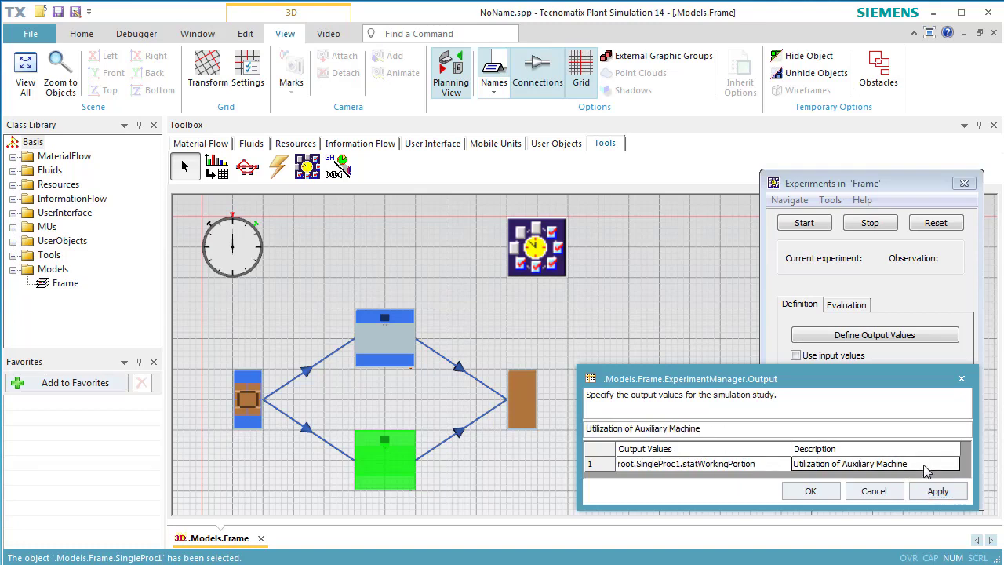
{"action": "key", "text": "Down"}
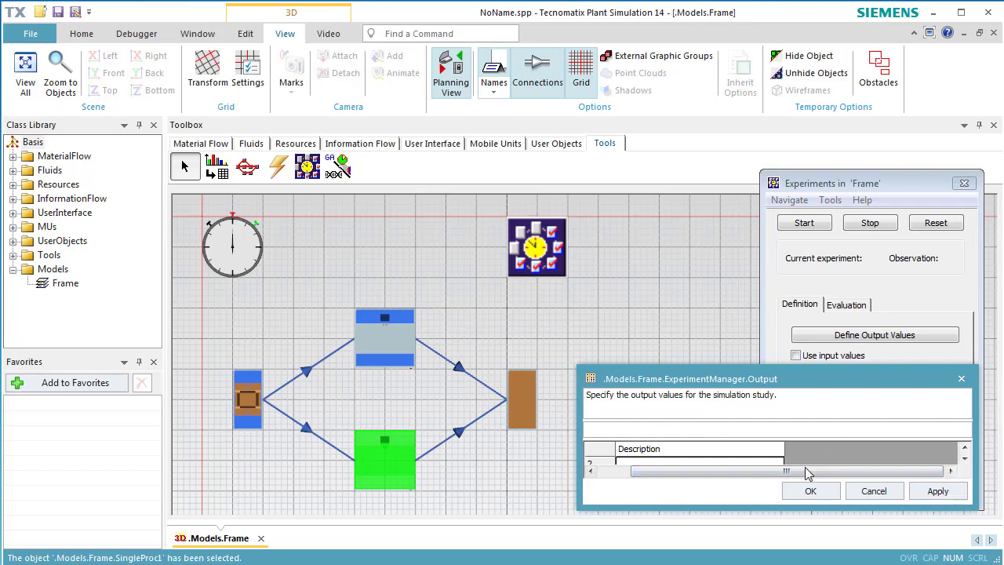
{"action": "left_click_drag", "start_coordinate": [804, 472], "coordinate": [723, 475]}
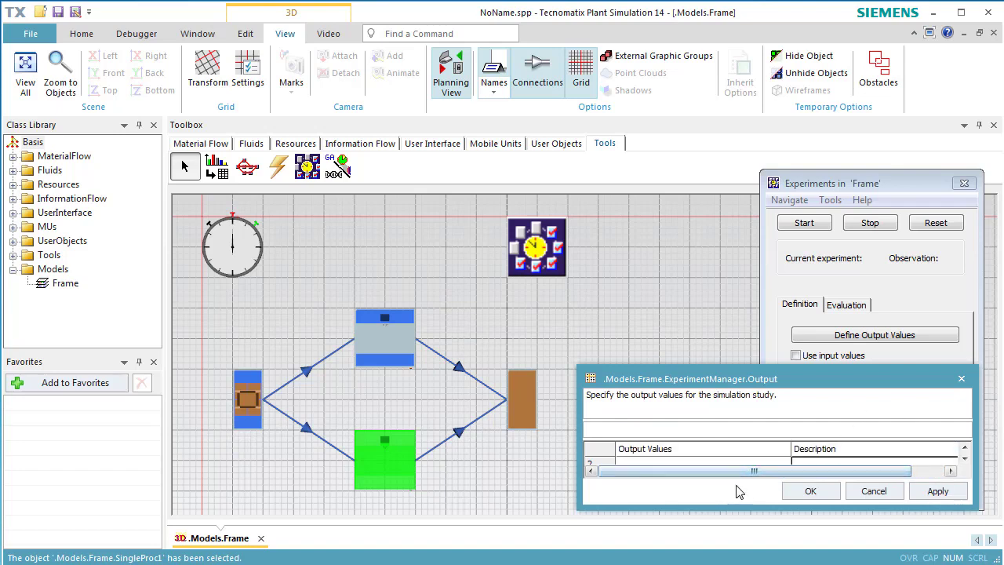
{"action": "left_click_drag", "start_coordinate": [750, 511], "coordinate": [749, 541]}
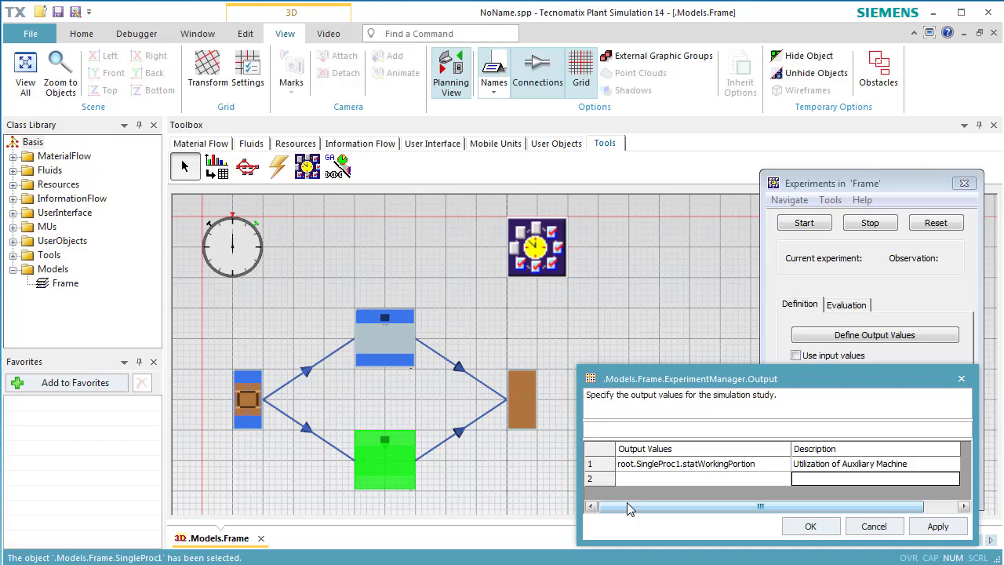
{"action": "left_click_drag", "start_coordinate": [404, 354], "coordinate": [628, 483]}
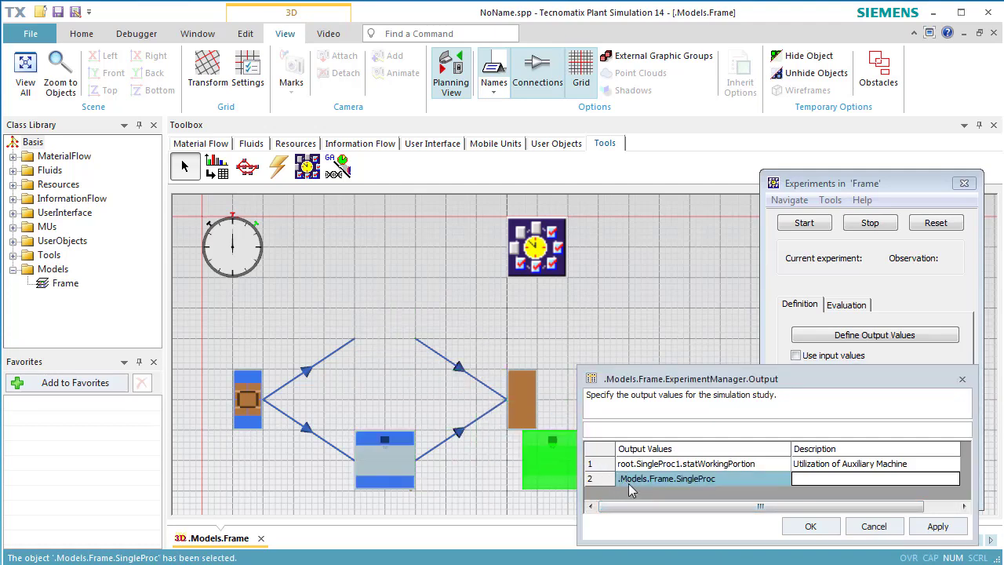
{"action": "left_click", "coordinate": [738, 479]}
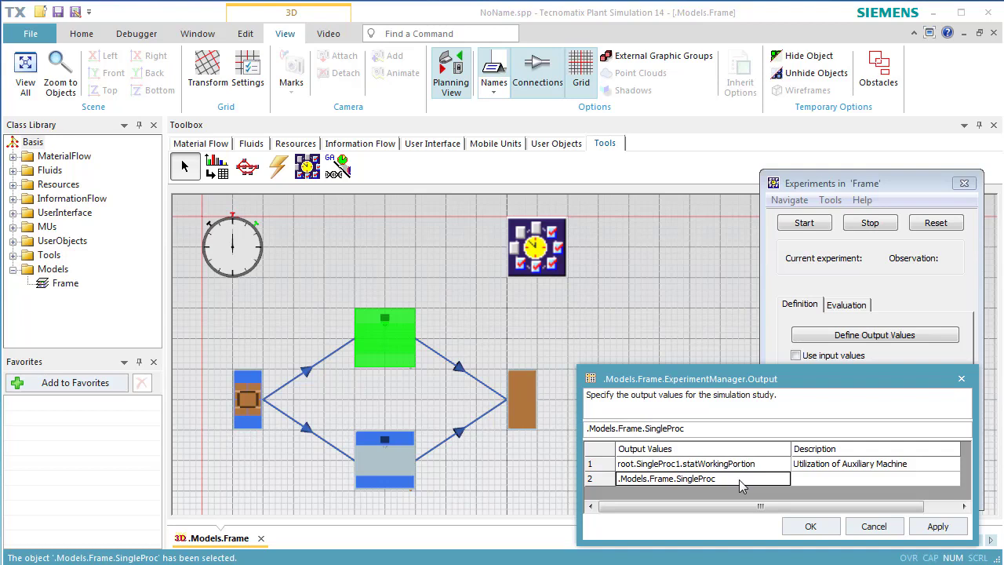
{"action": "type", "text": ".stat"}
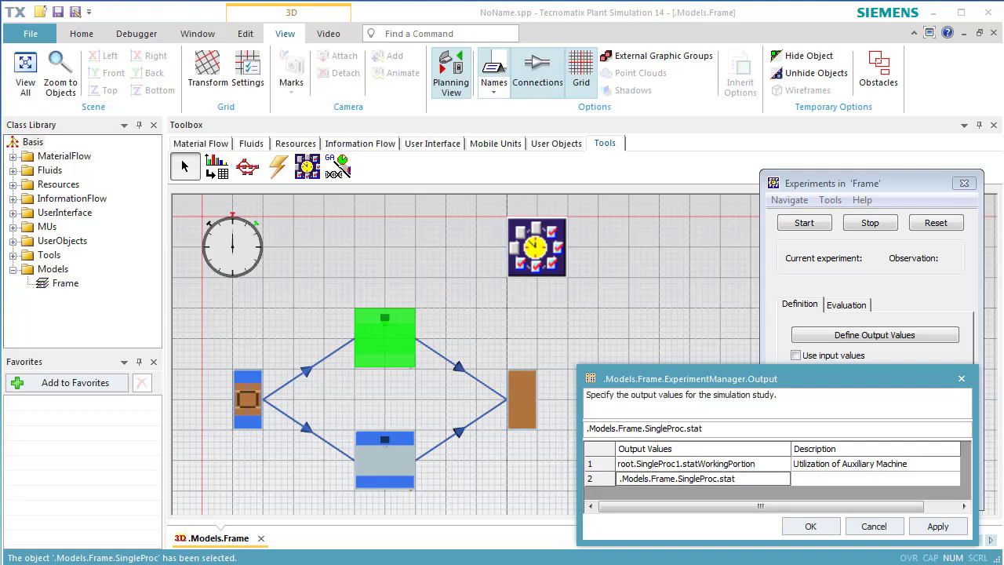
{"action": "type", "text": "FailPortion"}
- Describe the second output value as "Portion of Fail of the MainMachine", then apply and confirm the output definitions
{"action": "left_click", "coordinate": [806, 482]}
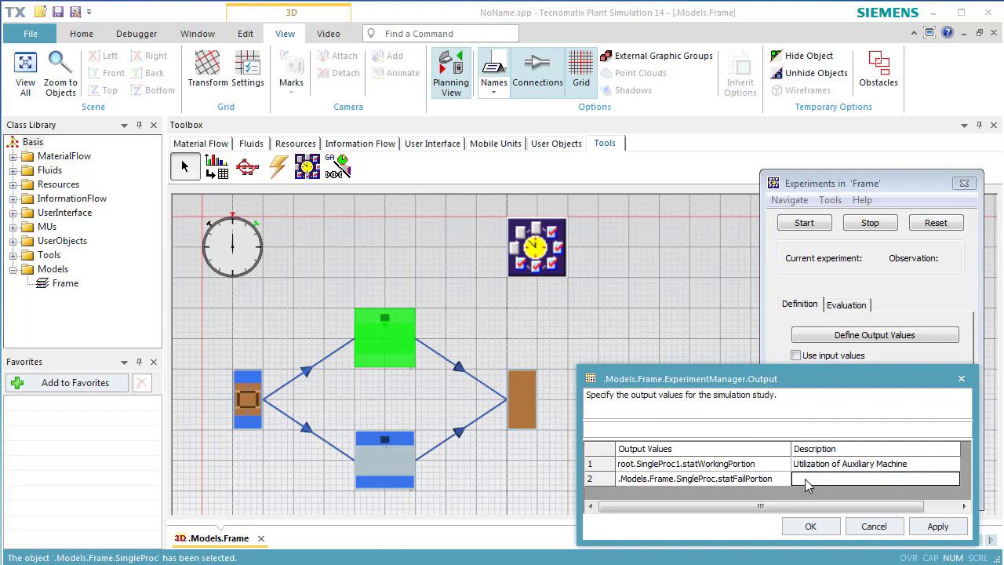
{"action": "type", "text": "Portion "}
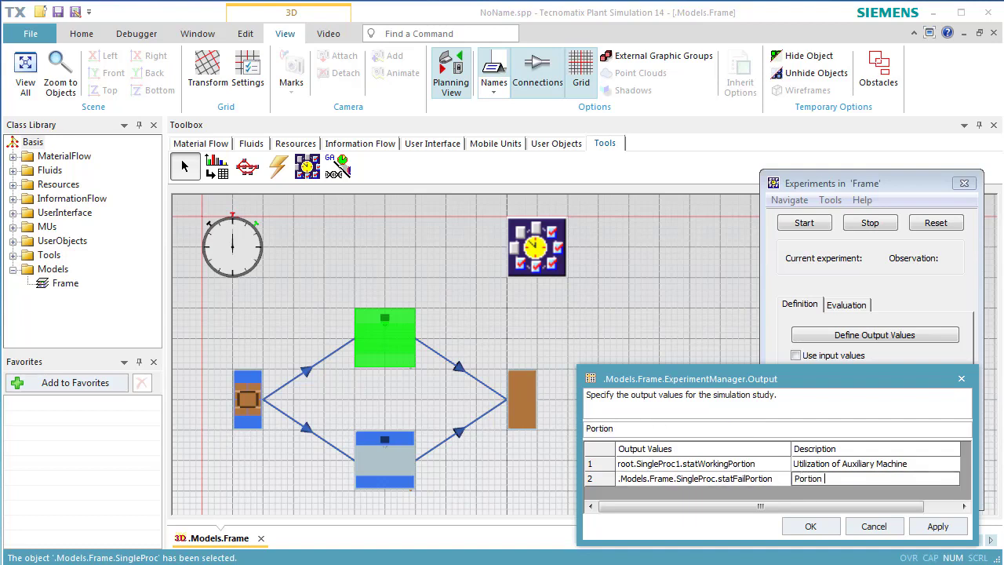
{"action": "type", "text": "of Fail of the Main"}
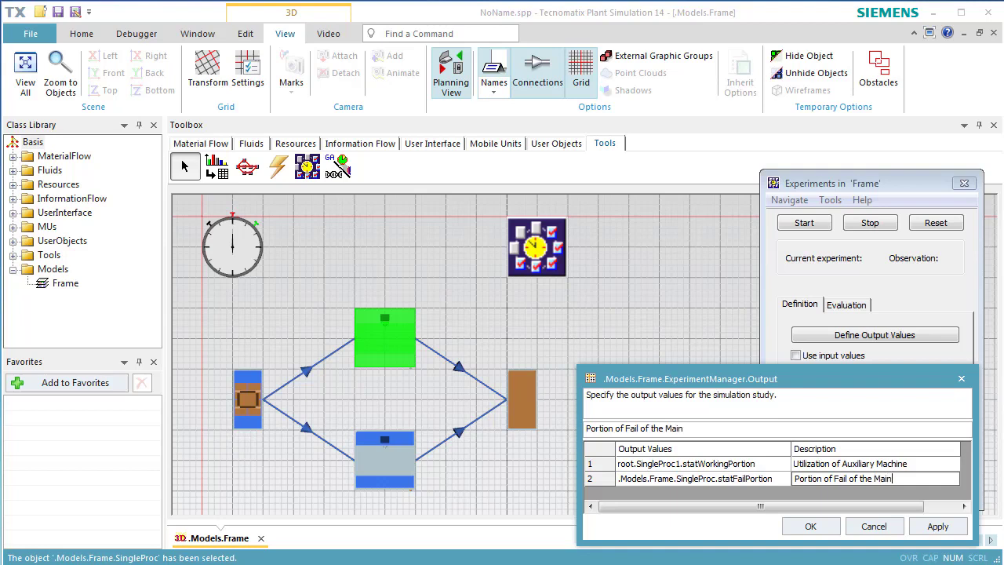
{"action": "type", "text": "Machine"}
{"action": "left_click", "coordinate": [931, 529]}
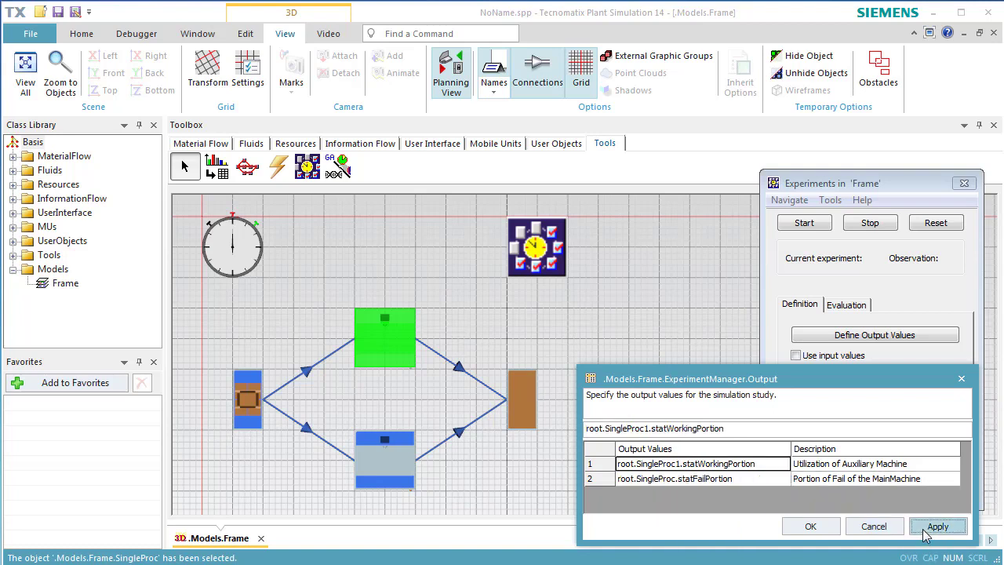
{"action": "left_click", "coordinate": [800, 530]}
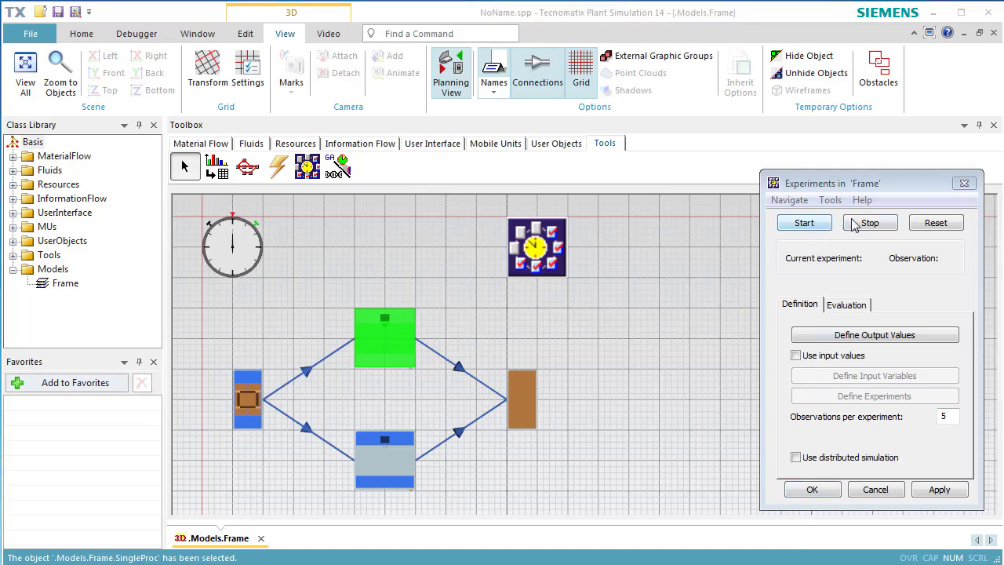
- Reset the ExperimentManager, run the experiment with 5 observations and dismiss the completion message
{"action": "left_click", "coordinate": [933, 225]}
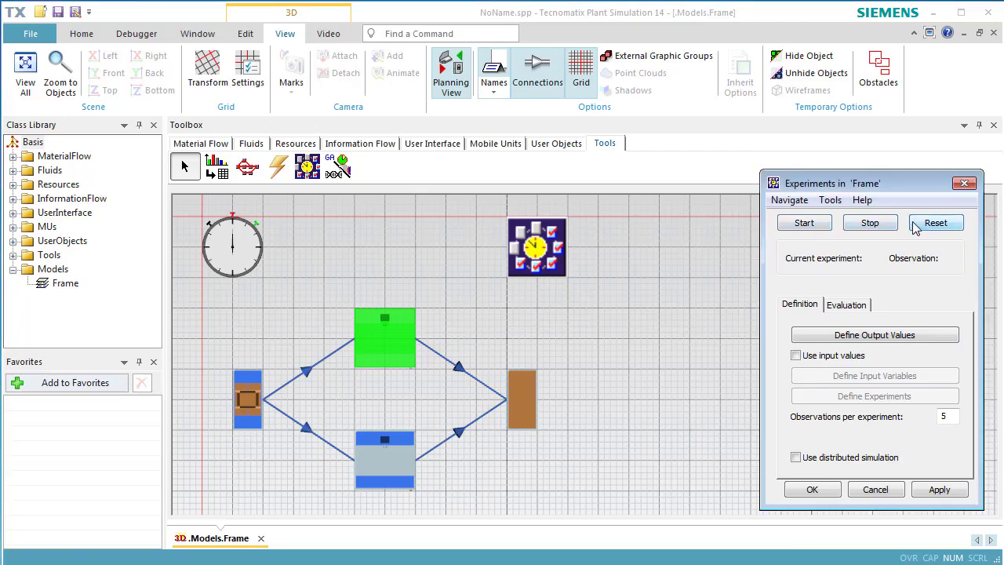
{"action": "left_click", "coordinate": [808, 224]}
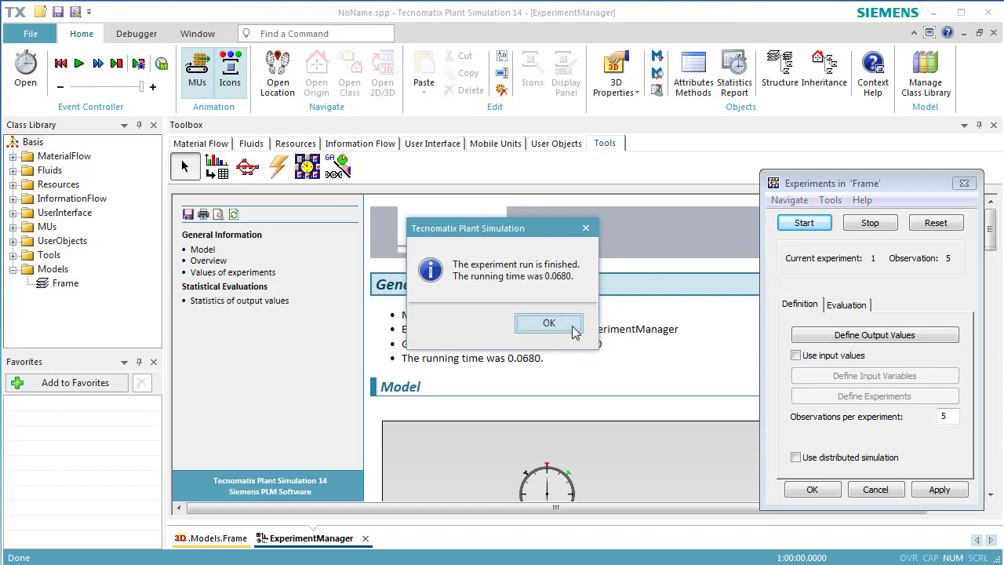
{"action": "left_click", "coordinate": [548, 323]}
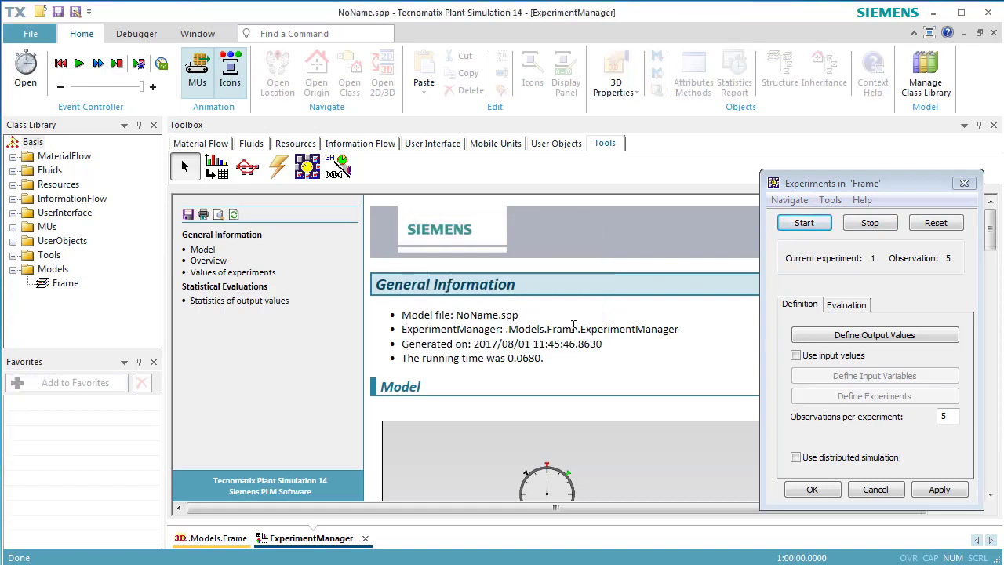
- Examine the statistics of the output values in the experiment report, including the auxiliary machine's utilization chart, and close the report
{"action": "left_click", "coordinate": [249, 302]}
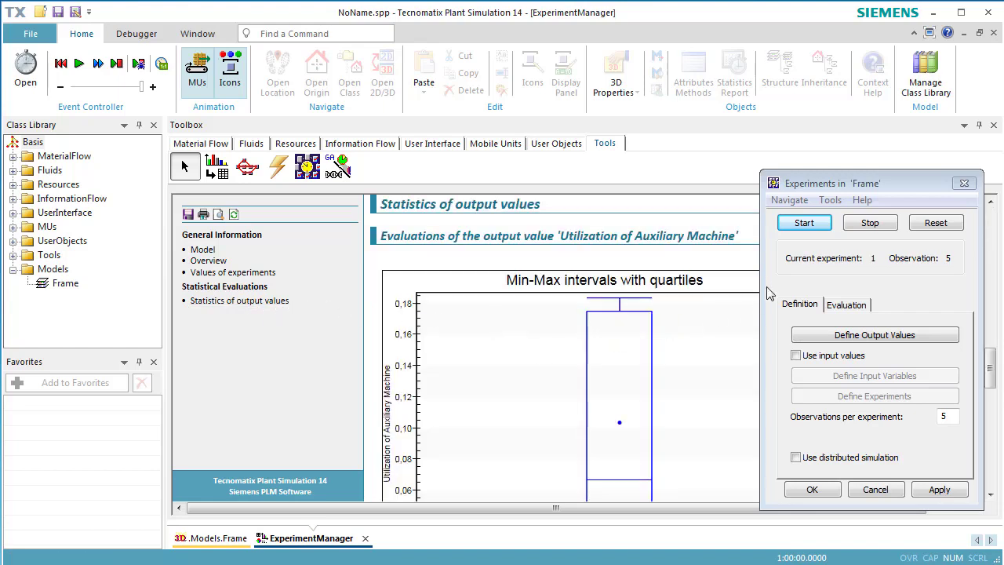
{"action": "scroll", "coordinate": [730, 388], "scroll_direction": "up", "scroll_amount": 2}
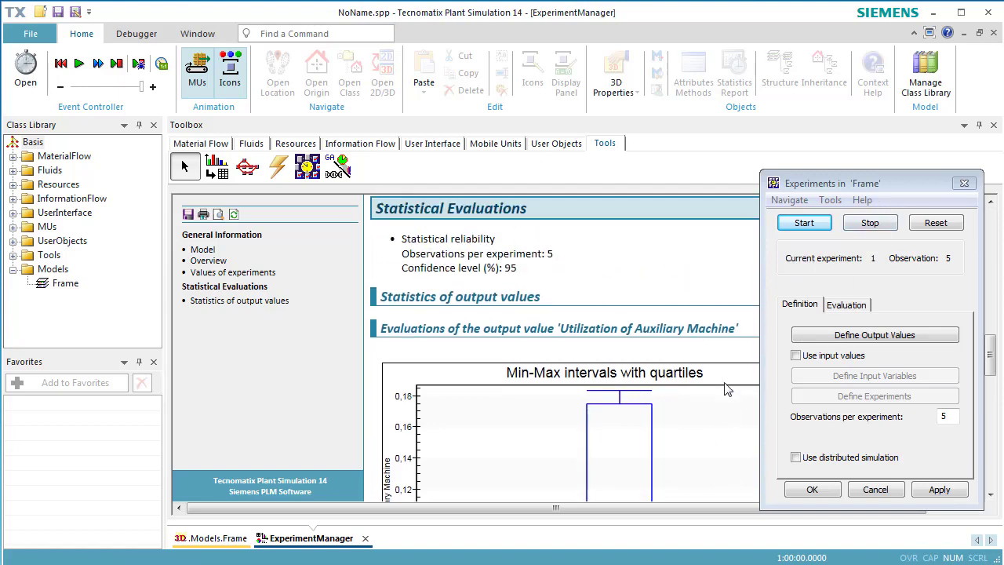
{"action": "scroll", "coordinate": [727, 388], "scroll_direction": "down", "scroll_amount": 5}
{"action": "scroll", "coordinate": [723, 392], "scroll_direction": "up", "scroll_amount": 2}
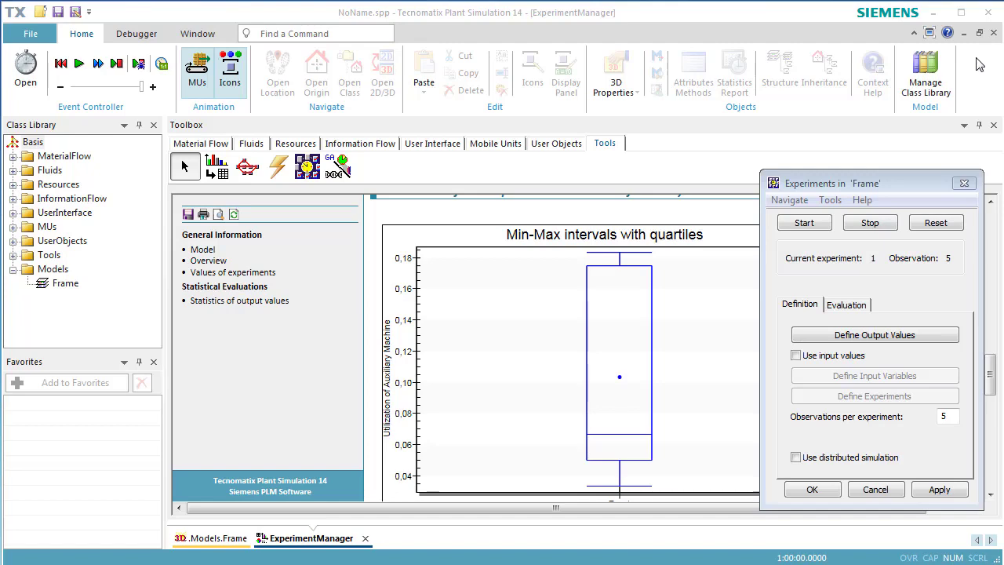
{"action": "left_click", "coordinate": [992, 33]}
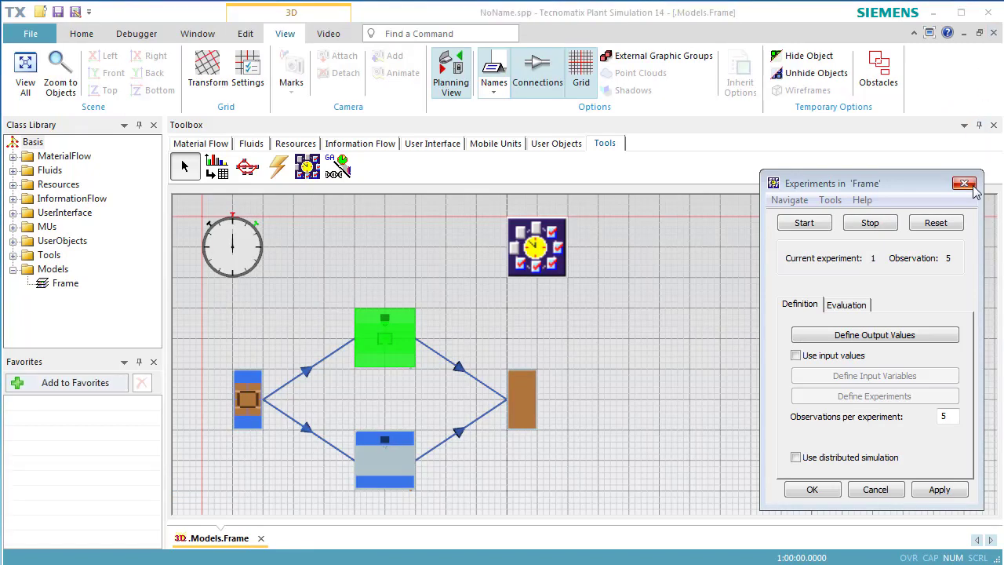
- Examine the detailed results table of the experiment for the auxiliary machine's utilization, and close it
{"action": "left_click", "coordinate": [862, 308]}
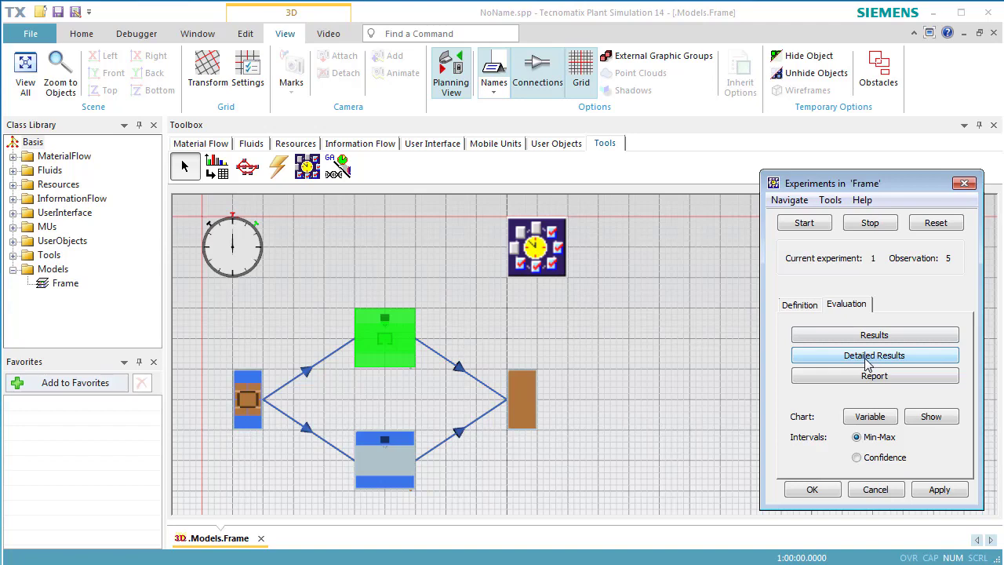
{"action": "left_click", "coordinate": [865, 359]}
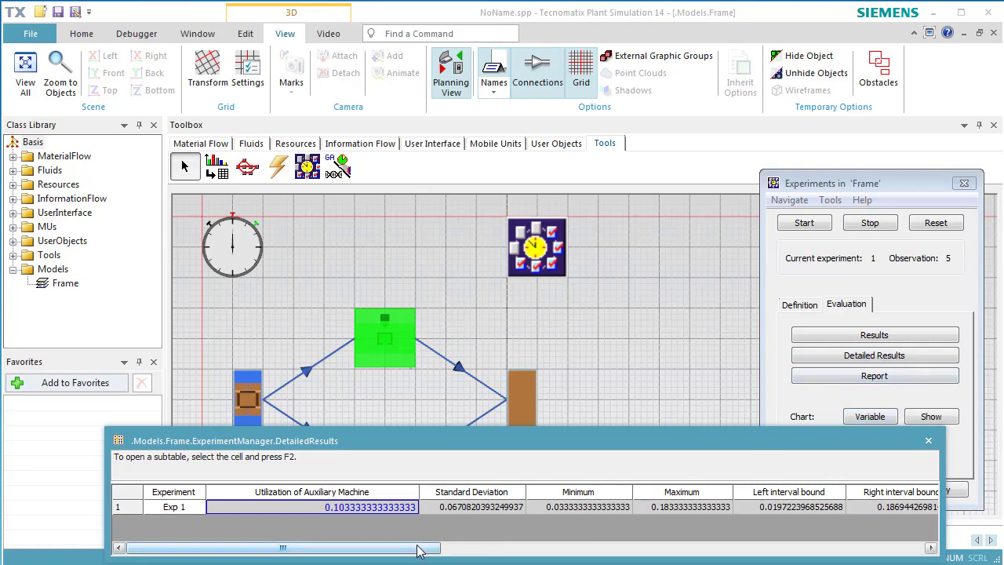
{"action": "mouse_move", "coordinate": [417, 551]}
{"action": "left_mouse_down"}
{"action": "mouse_move", "coordinate": [507, 552]}
{"action": "mouse_move", "coordinate": [416, 552]}
{"action": "left_mouse_up"}
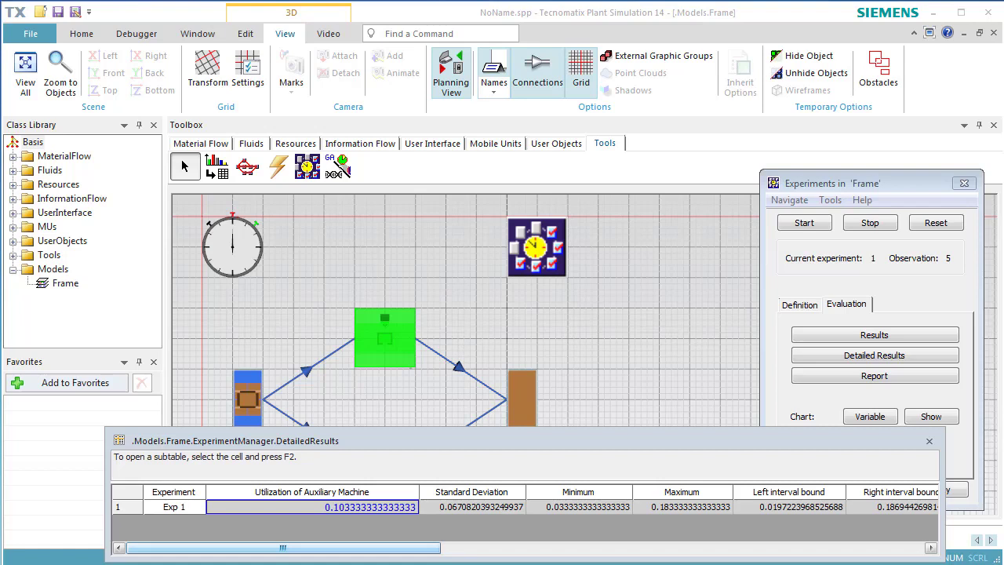
{"action": "left_click", "coordinate": [929, 441]}
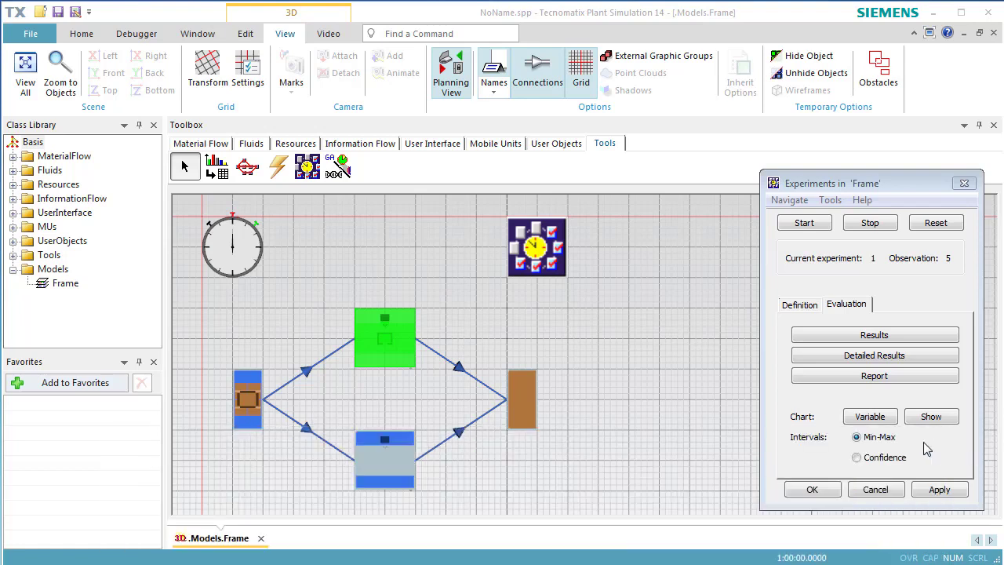
- Enable input values for the experiments and define the upper station's .Models.Frame.SingleProc.Availability as the first input variable
{"action": "left_click", "coordinate": [801, 307]}
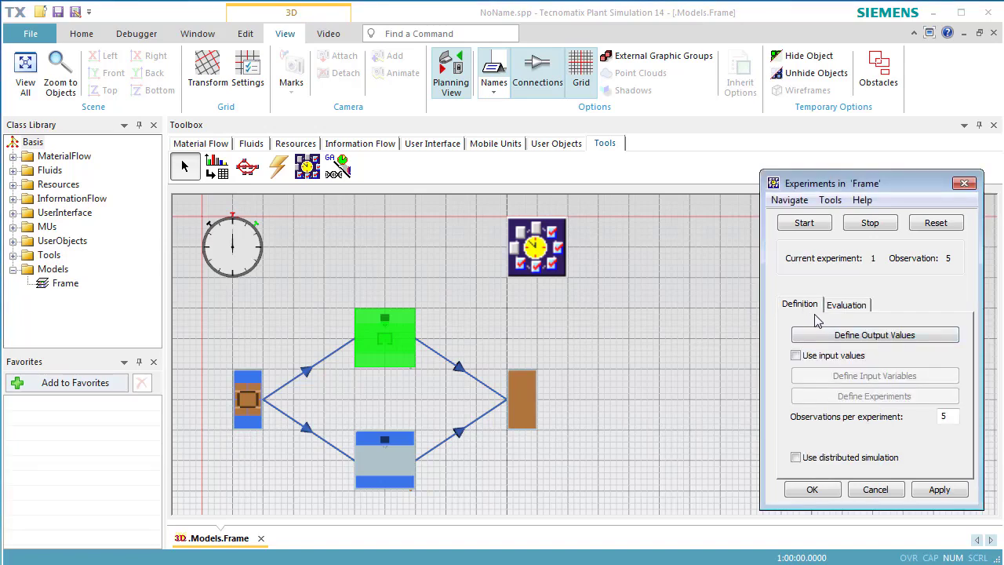
{"action": "left_click", "coordinate": [828, 361]}
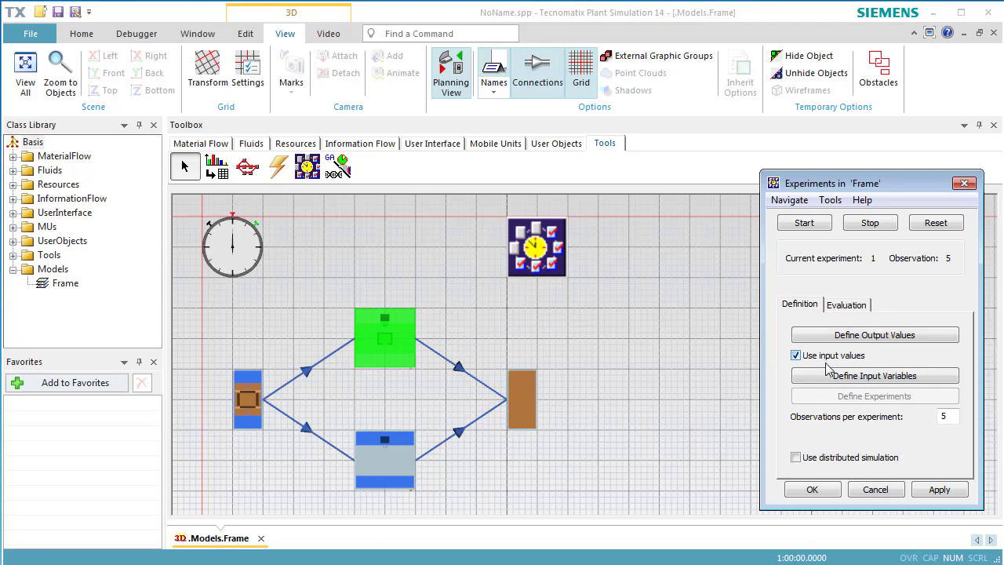
{"action": "left_click", "coordinate": [829, 380]}
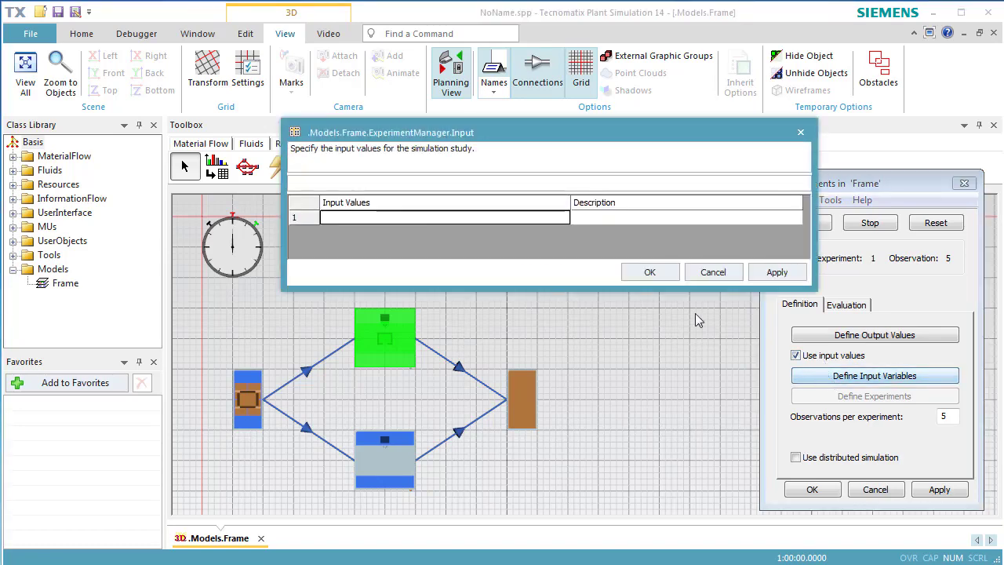
{"action": "left_click_drag", "start_coordinate": [390, 345], "coordinate": [437, 220]}
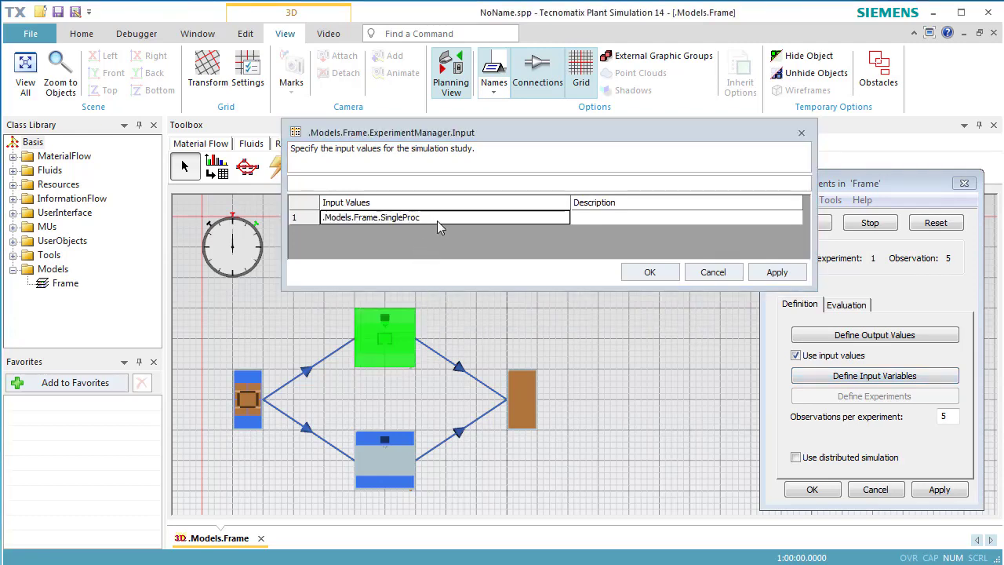
{"action": "left_click", "coordinate": [437, 219]}
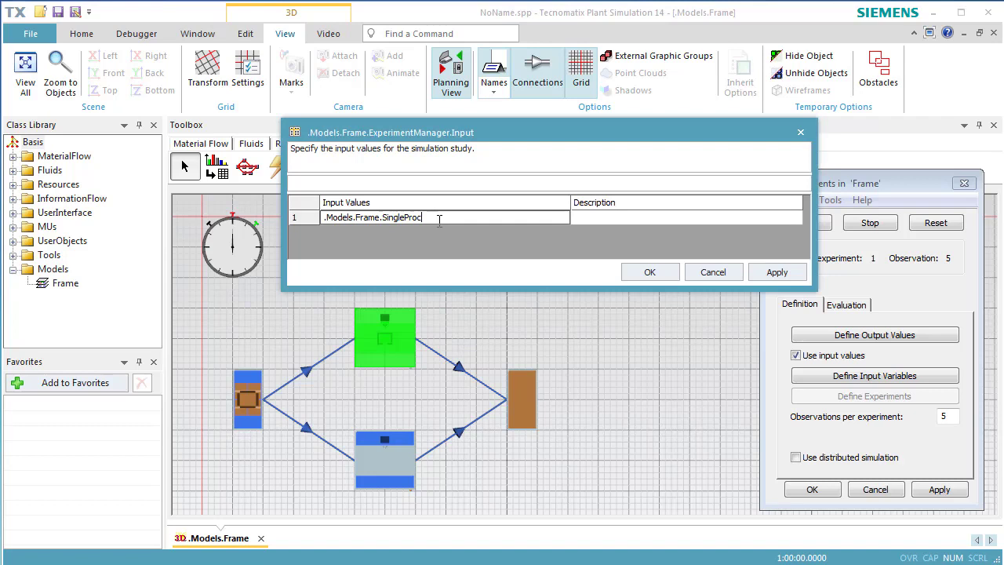
{"action": "type", "text": ".Avai"}
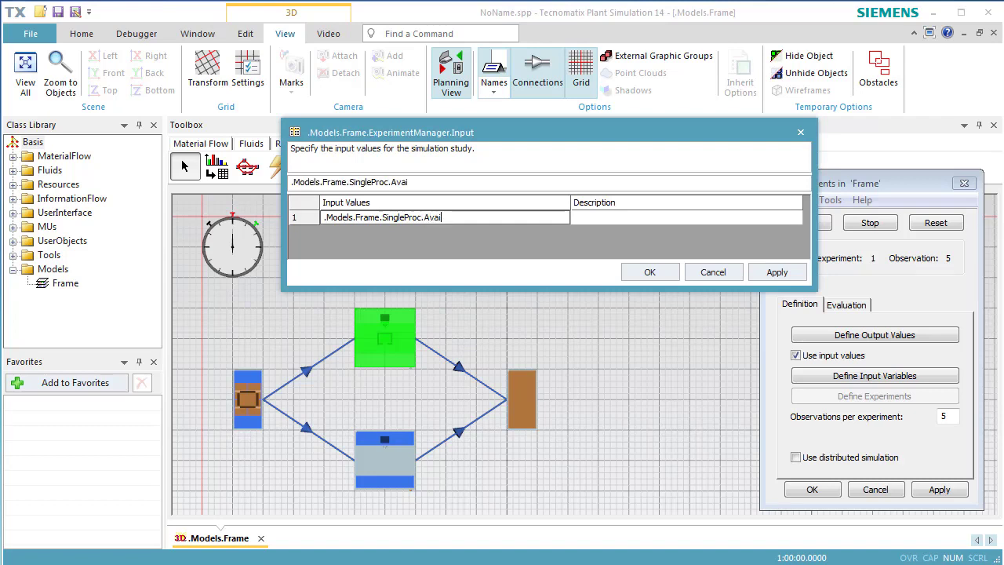
{"action": "type", "text": "lability"}
- Describe the input variable as "Availability of MainMachine" and confirm the input definitions
{"action": "left_click", "coordinate": [600, 222]}
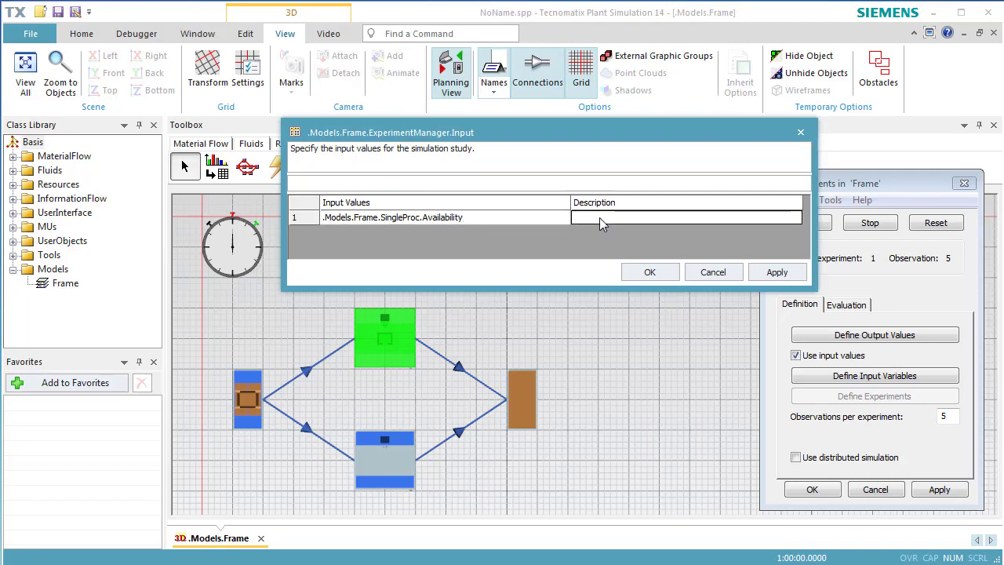
{"action": "type", "text": "Availabi"}
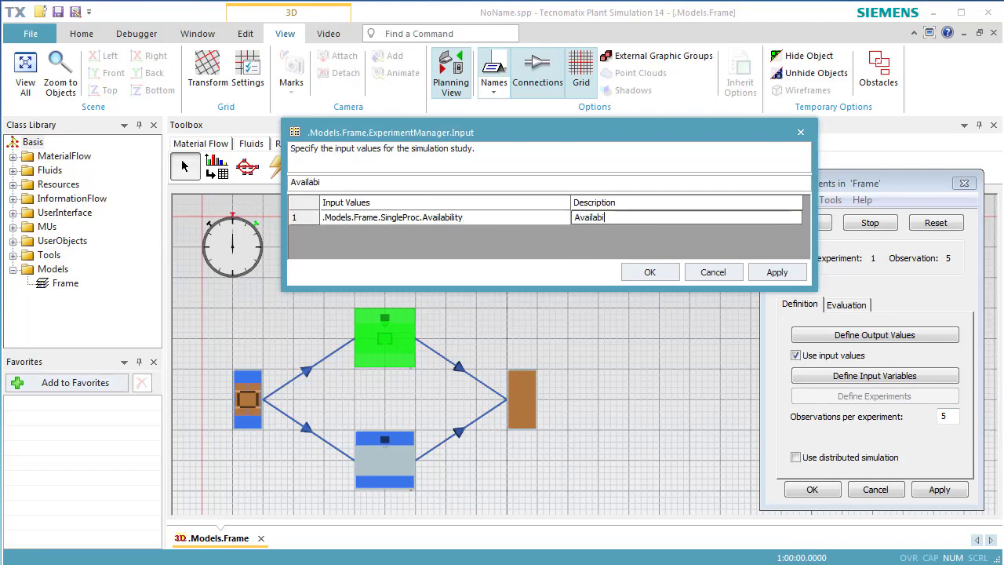
{"action": "type", "text": "lity of "}
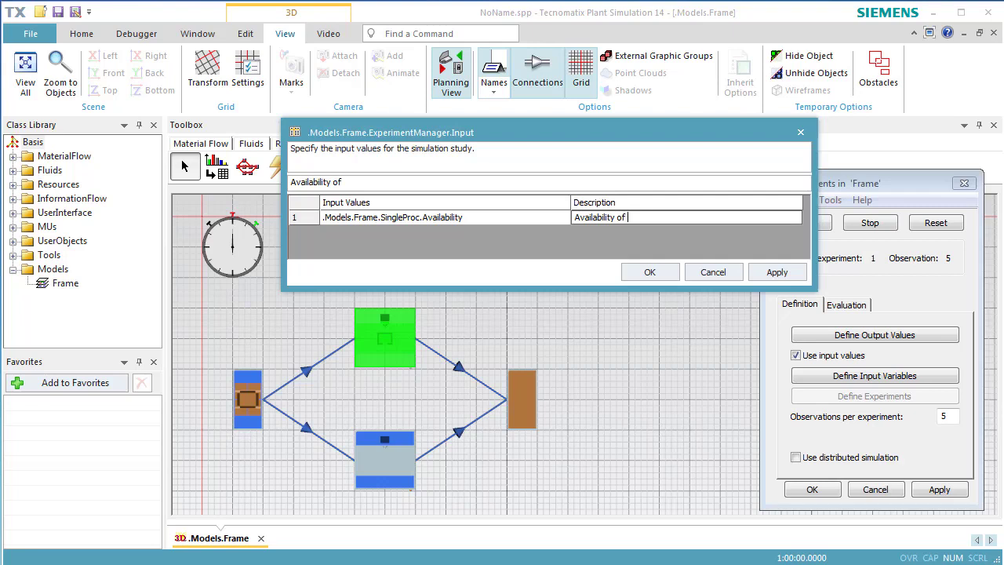
{"action": "type", "text": "MainMachine"}
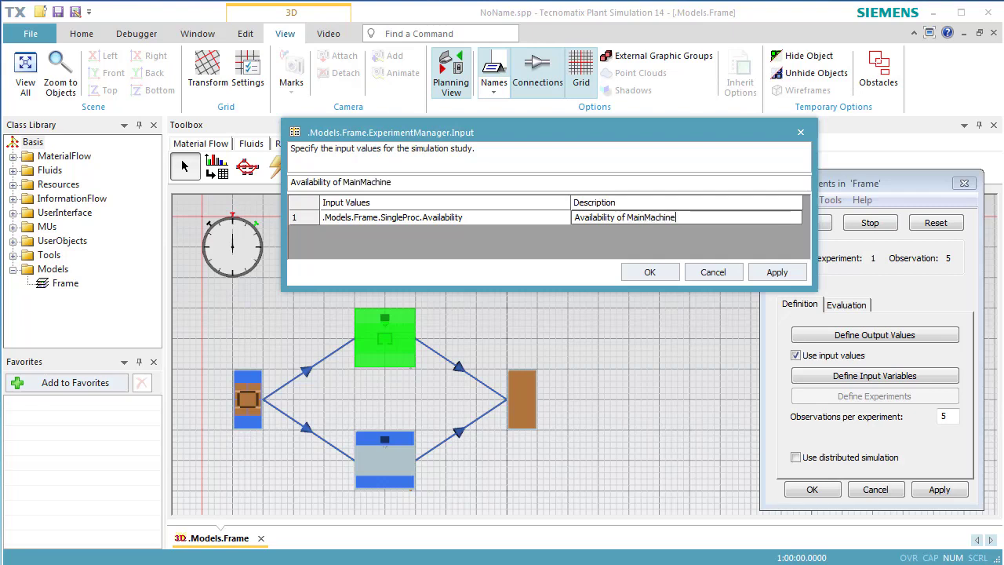
{"action": "left_click", "coordinate": [629, 271]}
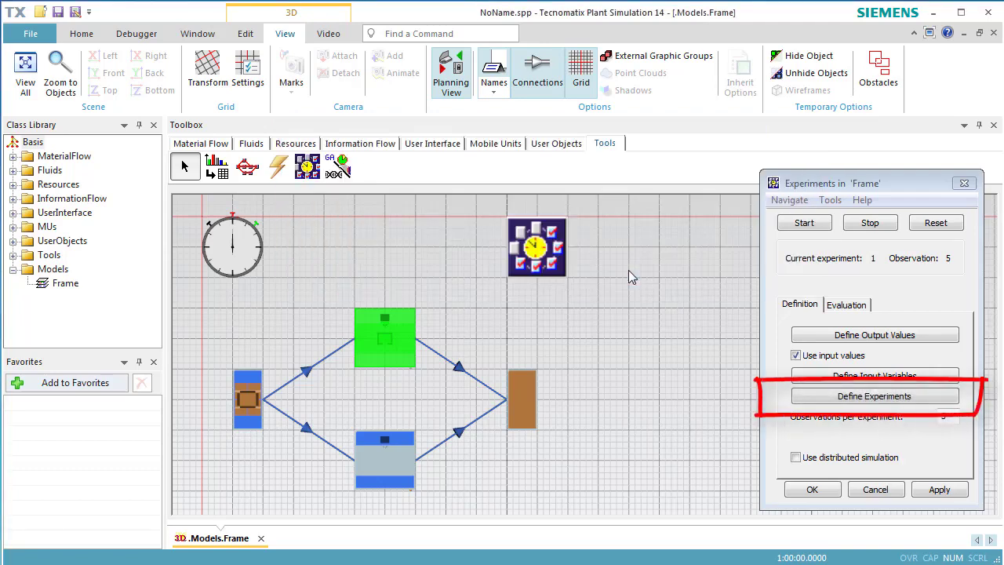
- Define three experiments with main machine availabilities of 85, 90 and 95, then apply and confirm the experiment table
{"action": "left_click", "coordinate": [808, 397]}
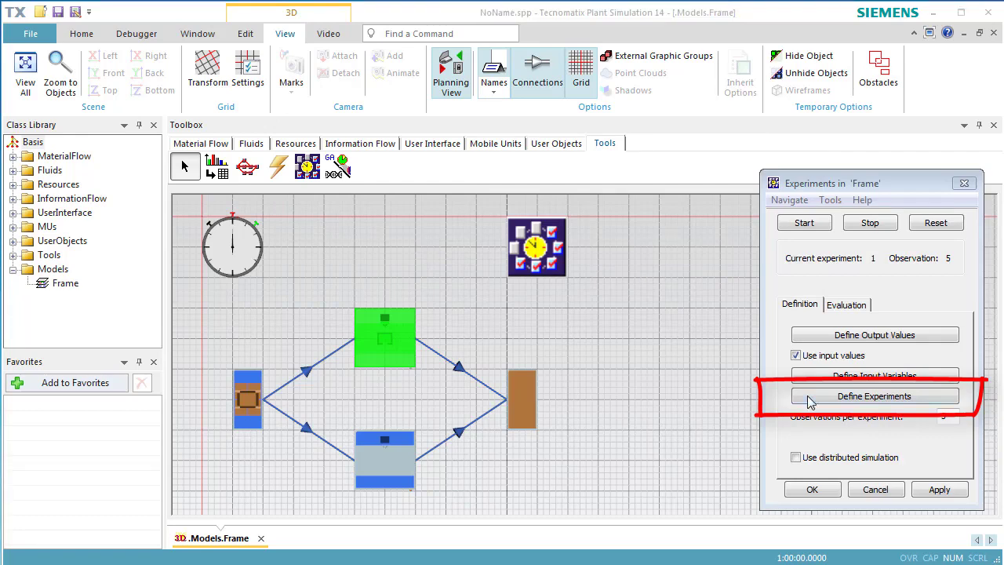
{"action": "left_click", "coordinate": [810, 400]}
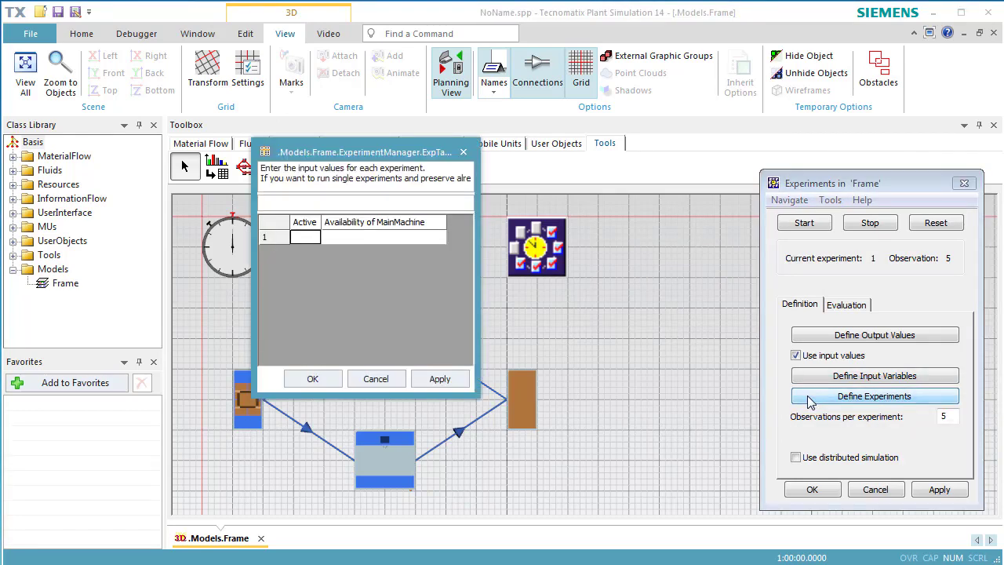
{"action": "left_click", "coordinate": [414, 240]}
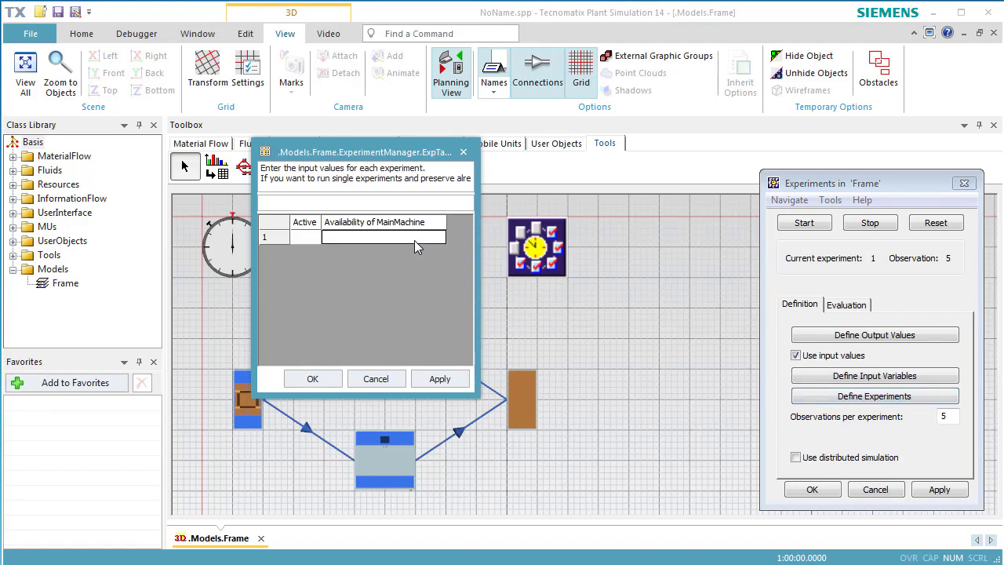
{"action": "type", "text": "85"}
{"action": "left_click", "coordinate": [416, 249]}
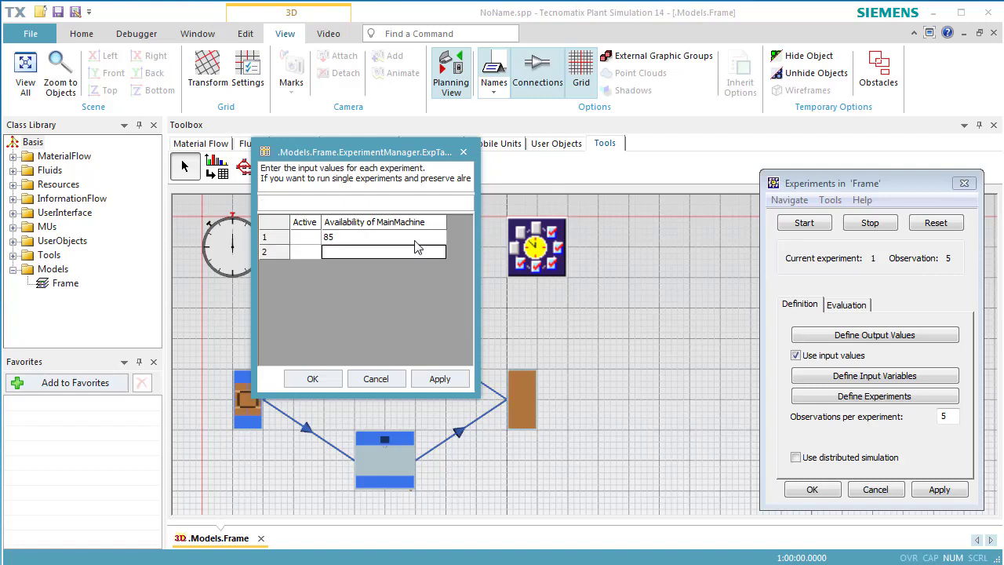
{"action": "type", "text": "90"}
{"action": "key", "text": "Return"}
{"action": "type", "text": "95"}
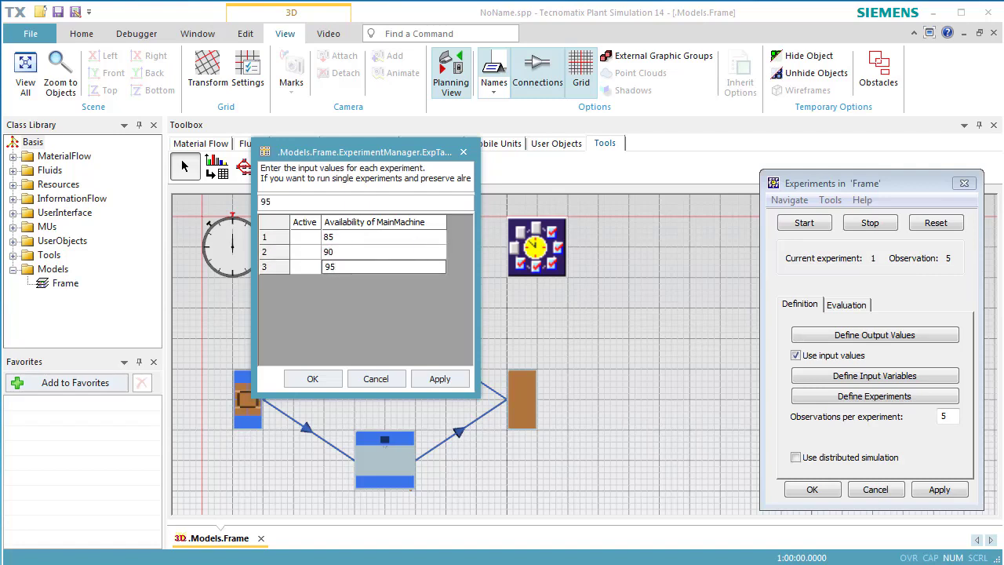
{"action": "key", "text": "Return"}
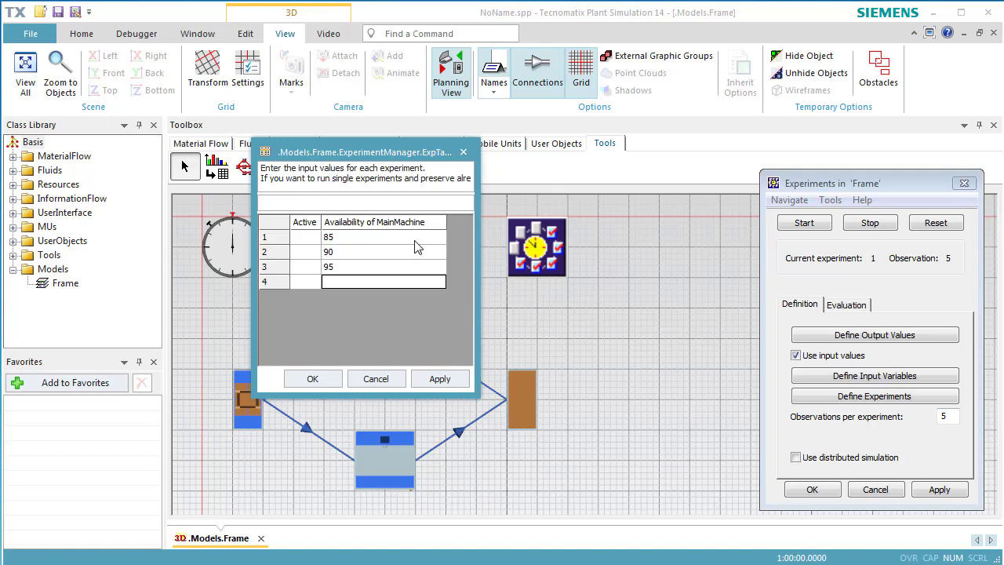
{"action": "left_click", "coordinate": [437, 384]}
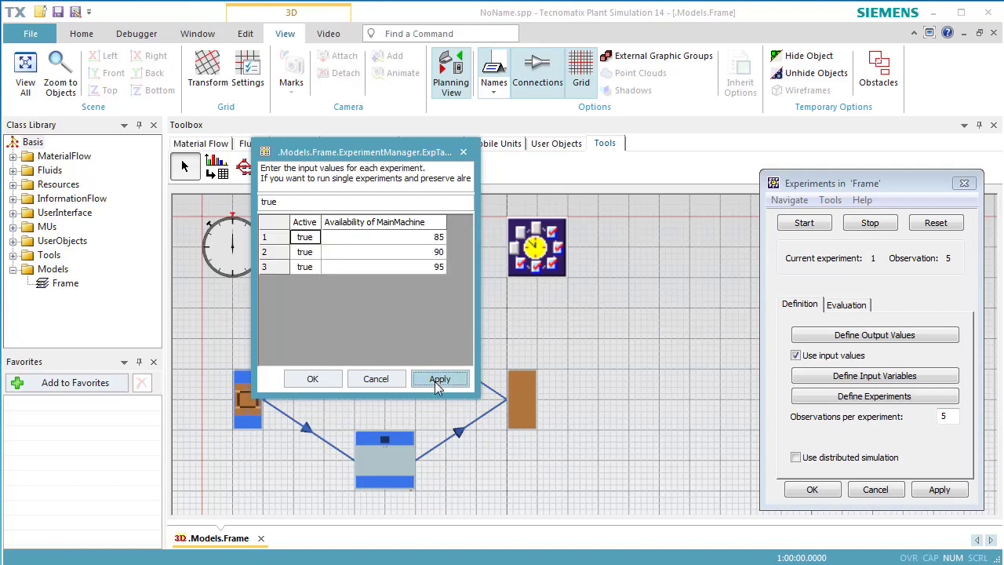
{"action": "left_click", "coordinate": [332, 380]}
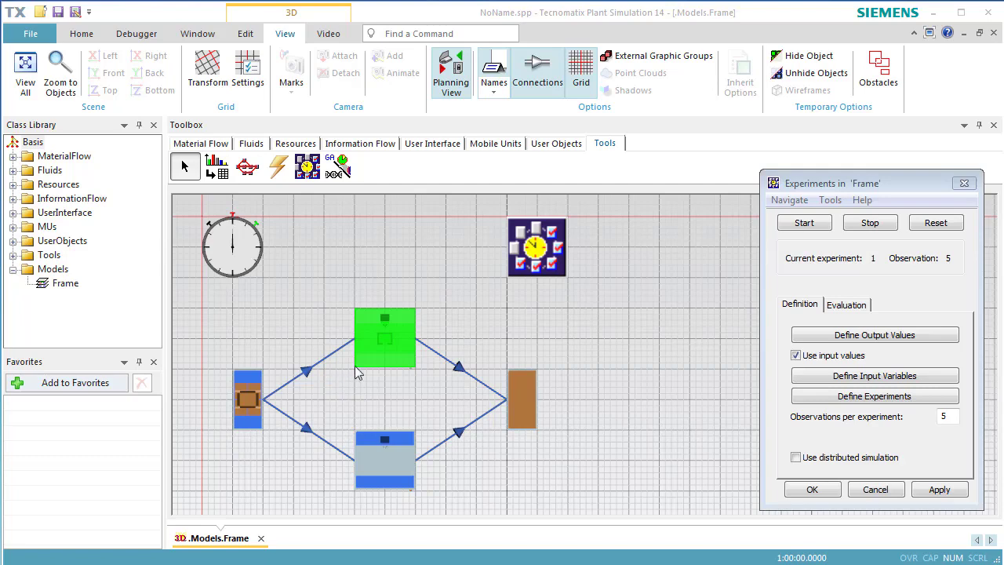
- Reset the ExperimentManager, run the three experiments with 5 observations each and dismiss the completion message
{"action": "left_click", "coordinate": [919, 227]}
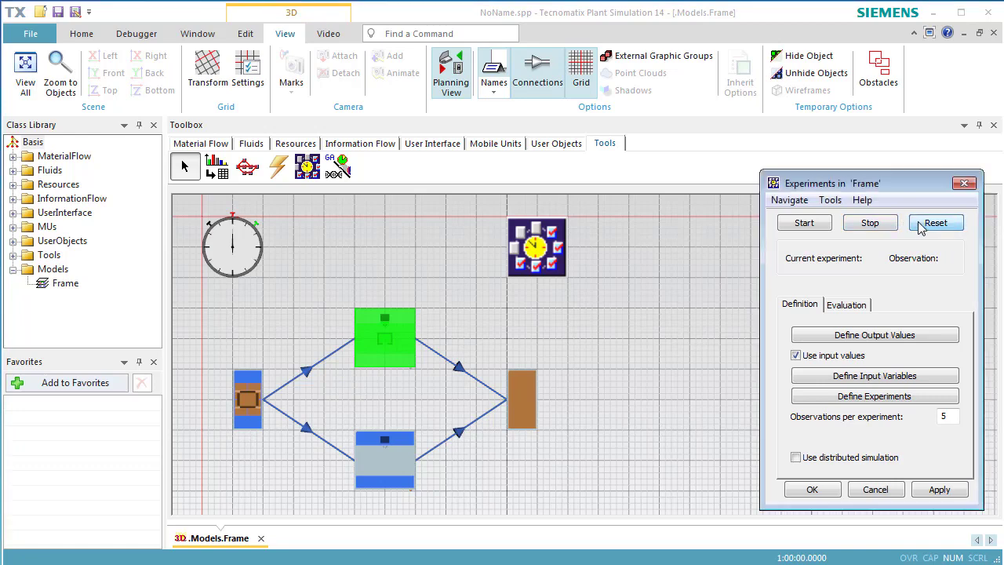
{"action": "left_click", "coordinate": [812, 224]}
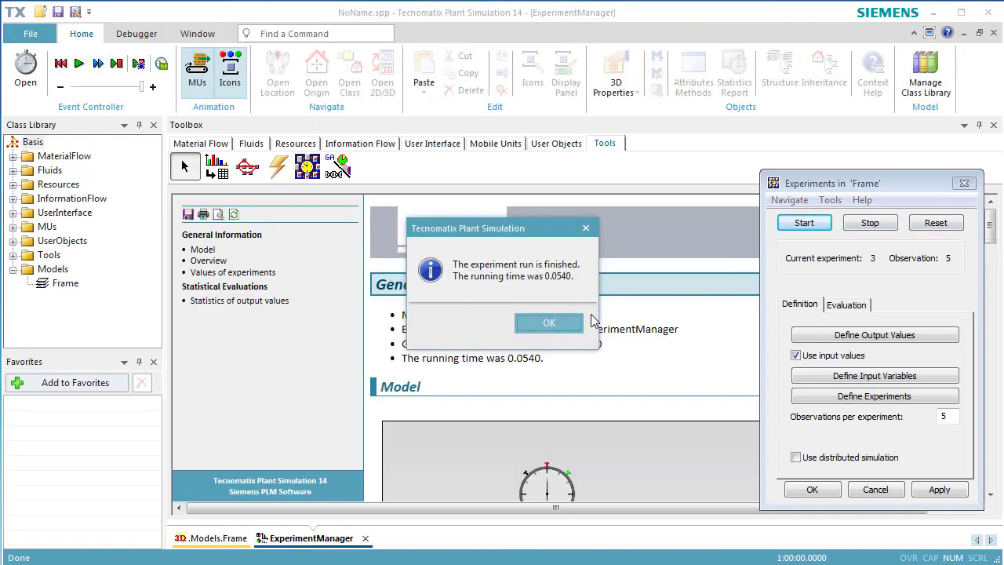
{"action": "left_click", "coordinate": [551, 322]}
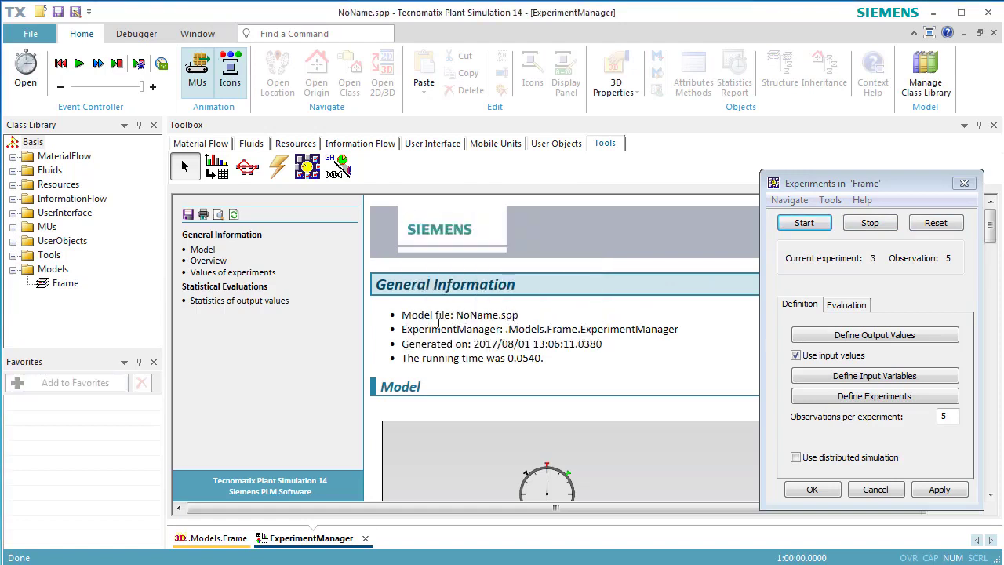
- Examine the min-max chart of the auxiliary machine's utilization in the report's output statistics, moving the experiment dialog aside
{"action": "left_click", "coordinate": [281, 307]}
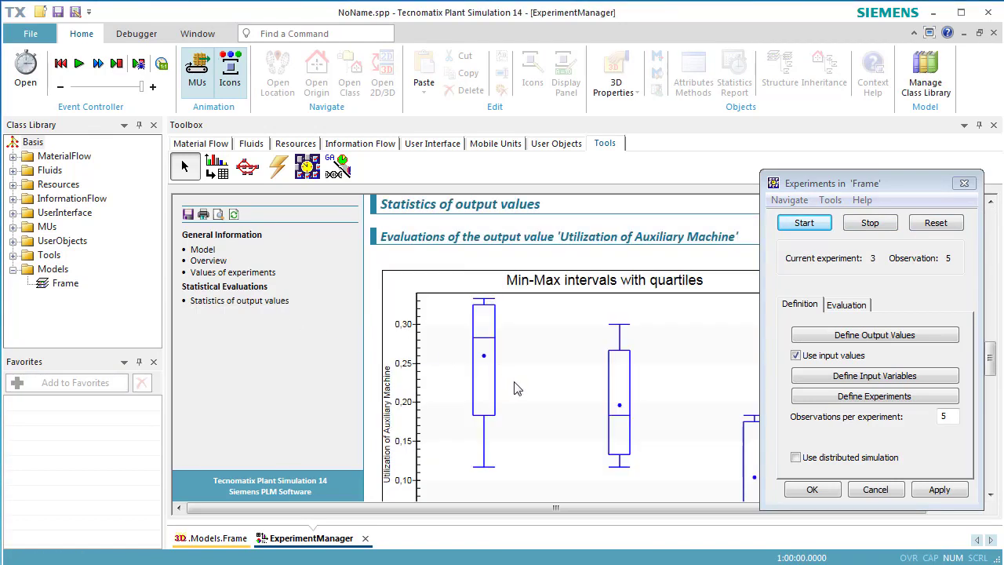
{"action": "scroll", "coordinate": [517, 388], "scroll_direction": "down", "scroll_amount": 1}
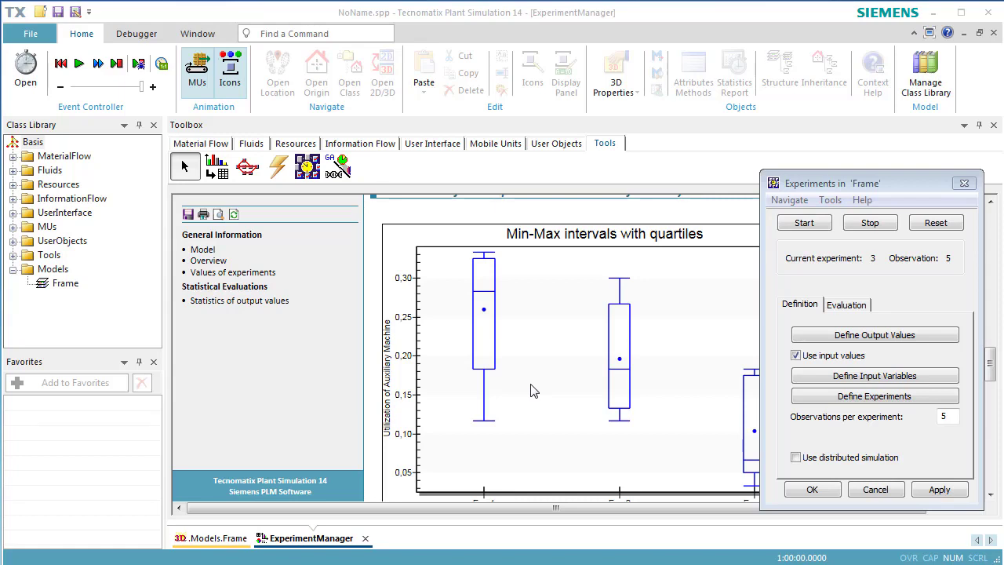
{"action": "left_click_drag", "start_coordinate": [903, 189], "coordinate": [916, 187]}
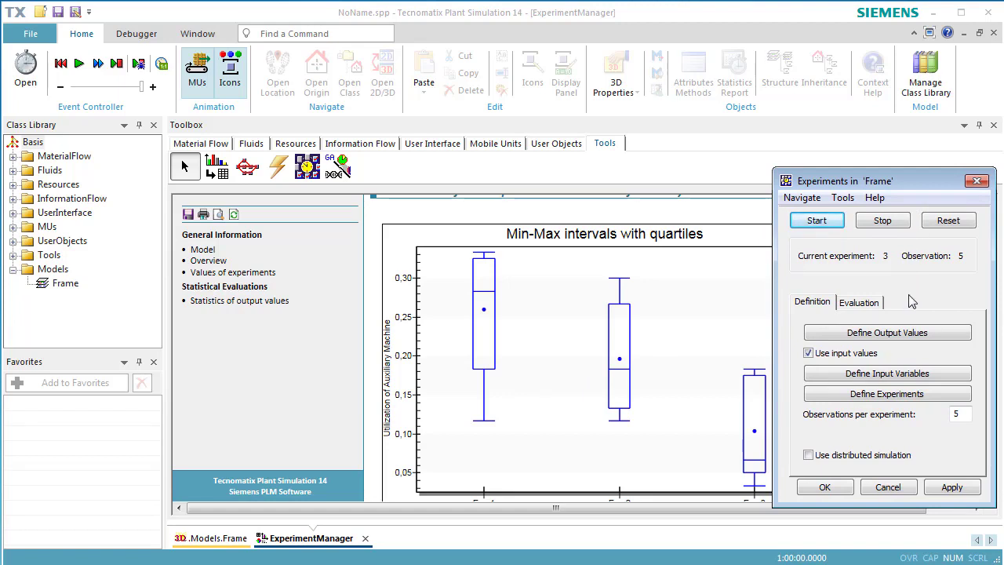
- Set the chart intervals to Confidence, show the chart of the output values, then close the chart and the report
{"action": "left_click", "coordinate": [876, 304]}
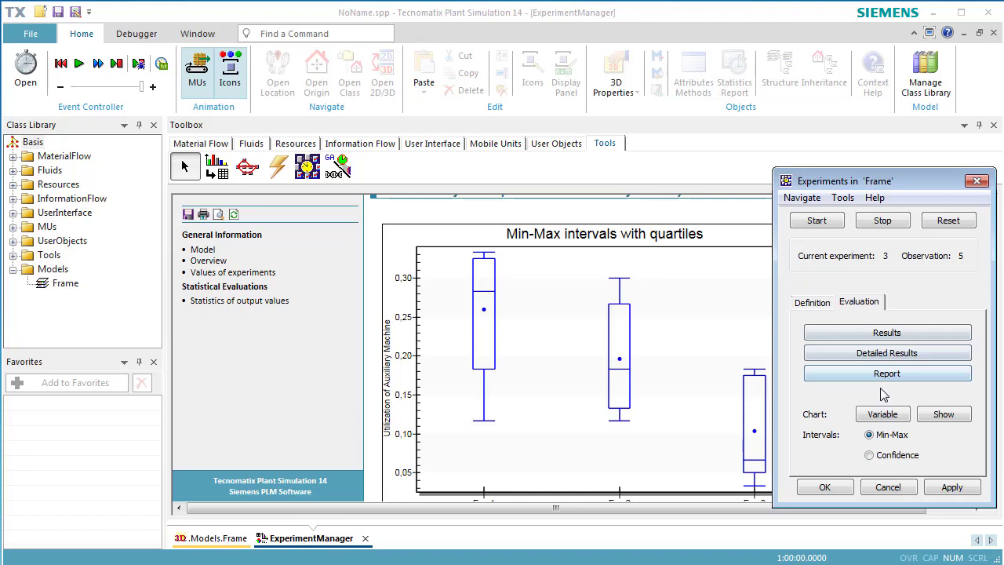
{"action": "left_click", "coordinate": [871, 456]}
{"action": "left_click", "coordinate": [944, 415]}
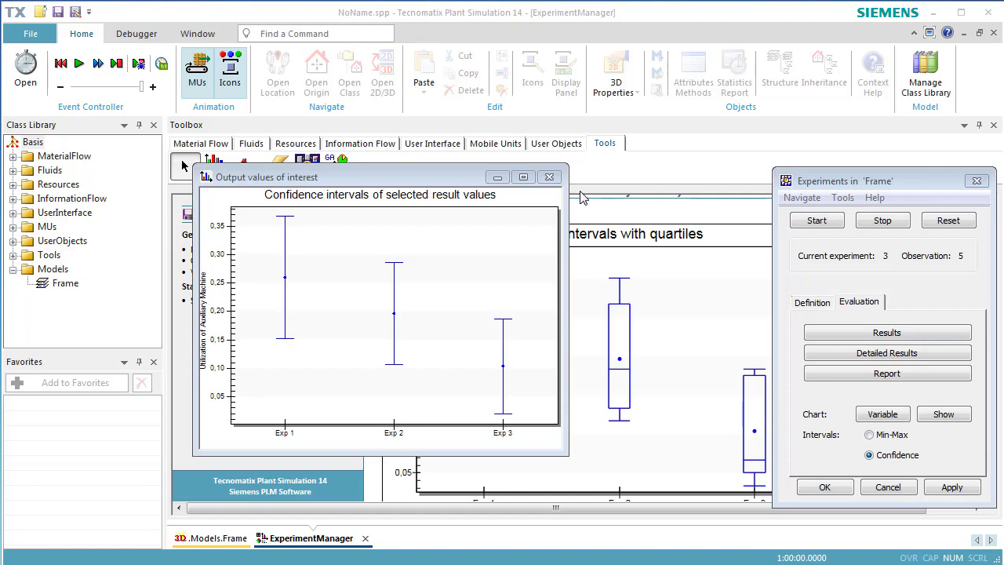
{"action": "left_click", "coordinate": [549, 176]}
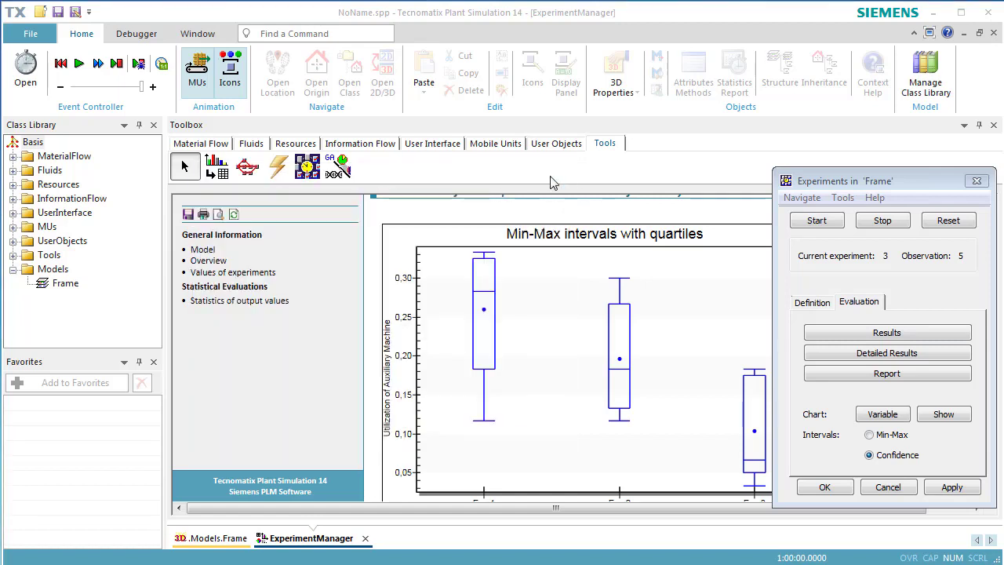
{"action": "left_click", "coordinate": [993, 35]}
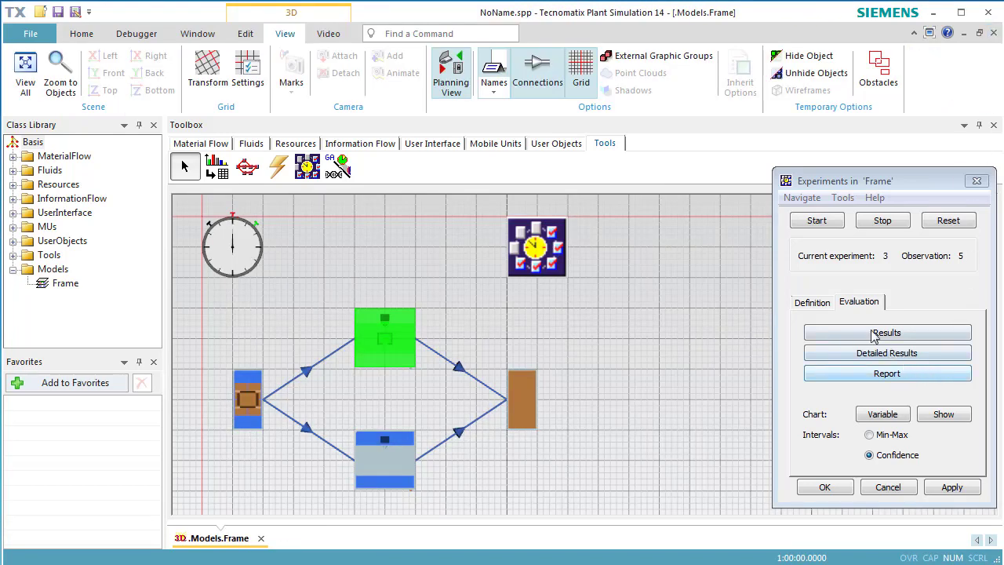
- Set the observations per experiment to 50, apply, then reset and rerun the experiments and dismiss the completion message
{"action": "left_click", "coordinate": [819, 305]}
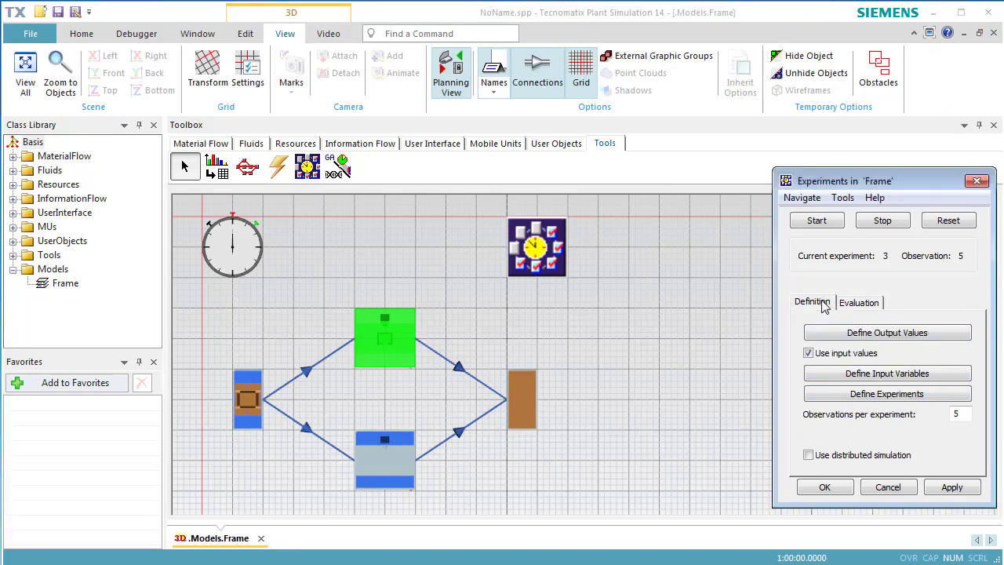
{"action": "left_click", "coordinate": [964, 413]}
{"action": "type", "text": "0"}
{"action": "left_click", "coordinate": [960, 487]}
{"action": "left_click", "coordinate": [933, 225]}
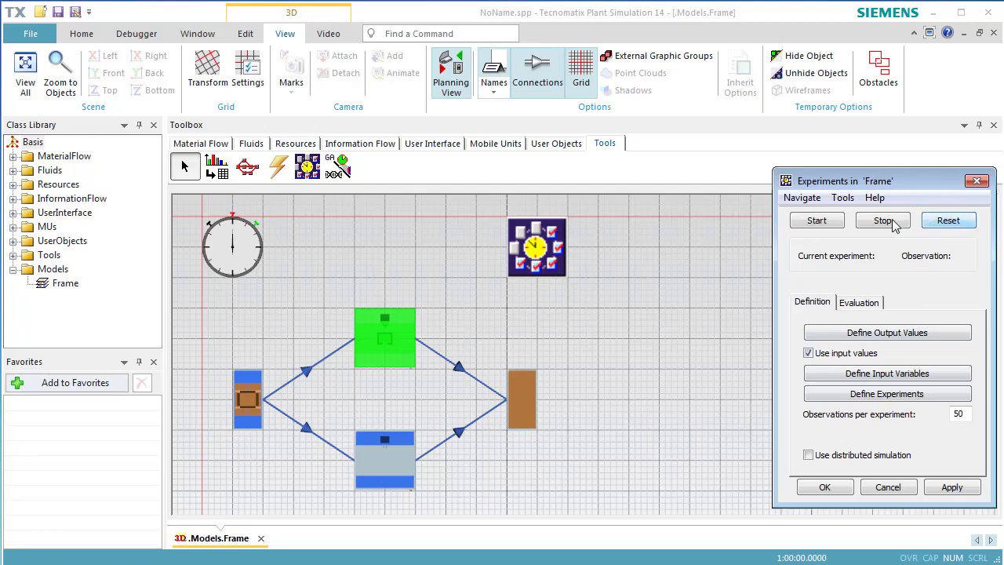
{"action": "left_click", "coordinate": [837, 223]}
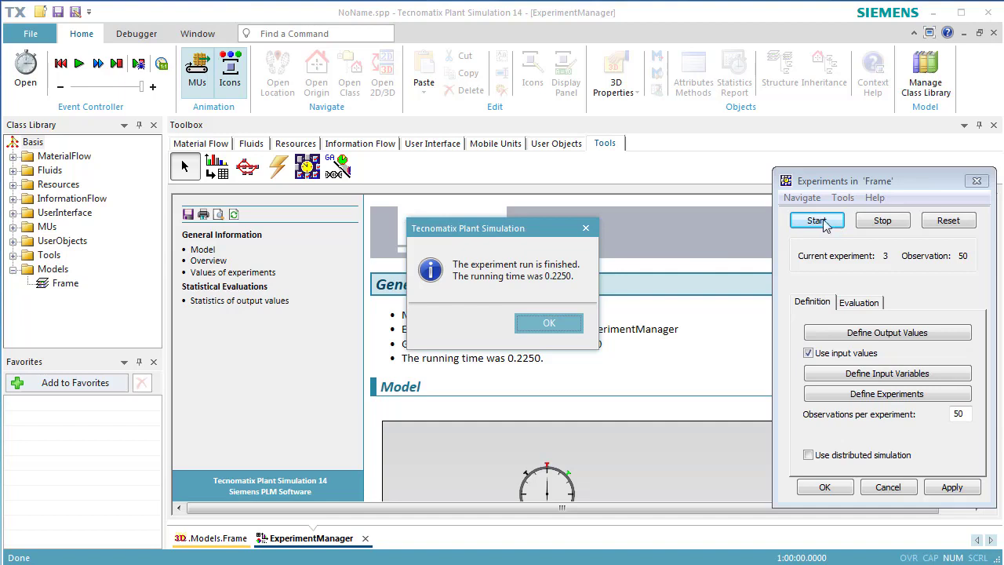
{"action": "left_click", "coordinate": [549, 326]}
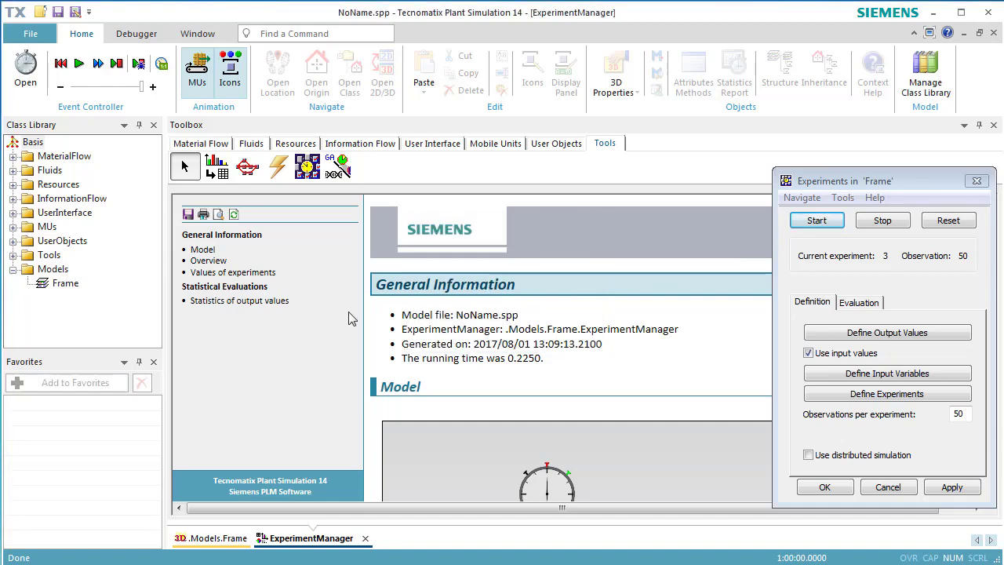
- Examine the report's output statistics and compare the utilization chart with Min-Max and with Confidence intervals
{"action": "left_click", "coordinate": [276, 305]}
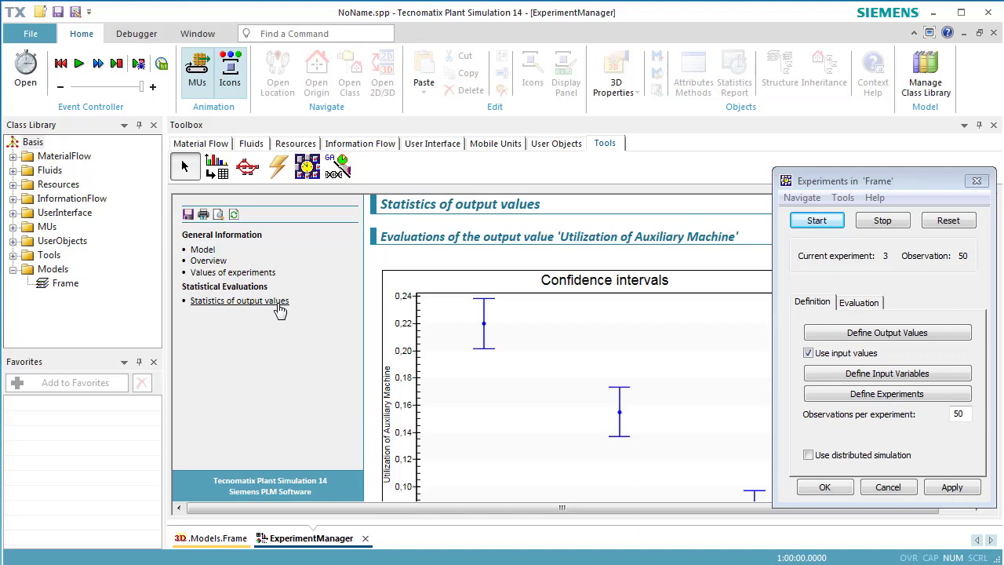
{"action": "left_click", "coordinate": [854, 307]}
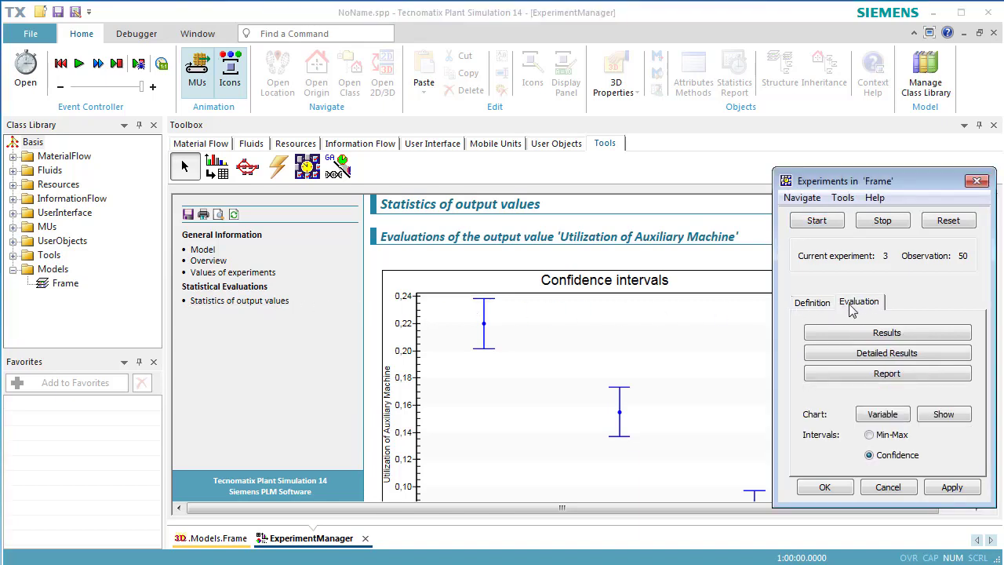
{"action": "left_click", "coordinate": [882, 435]}
{"action": "left_click", "coordinate": [945, 417]}
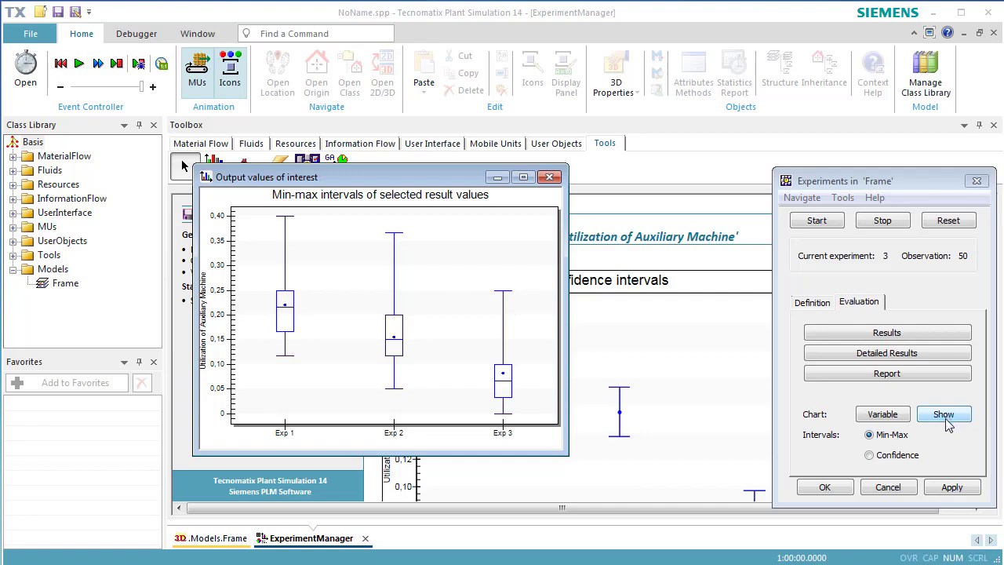
{"action": "left_click", "coordinate": [906, 458]}
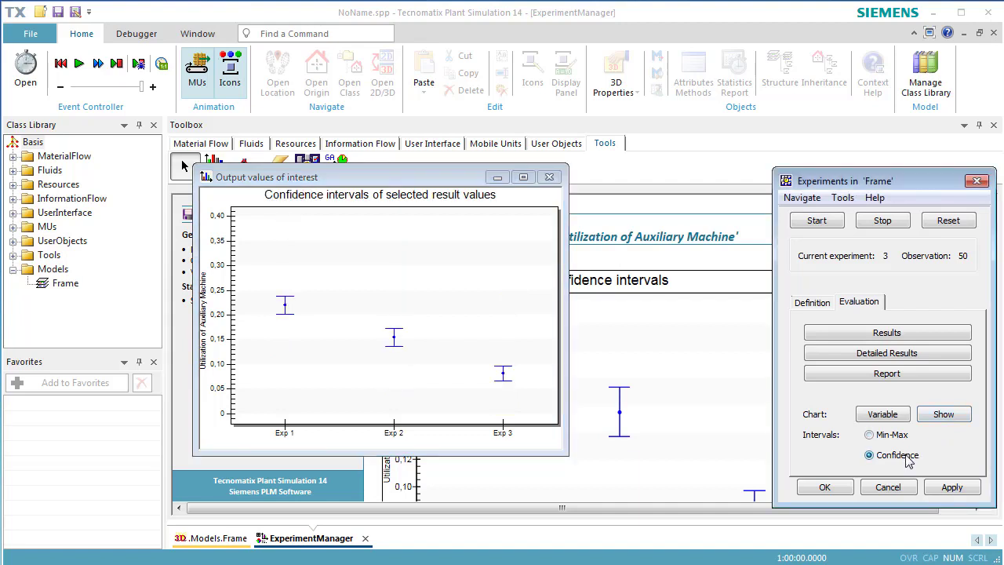